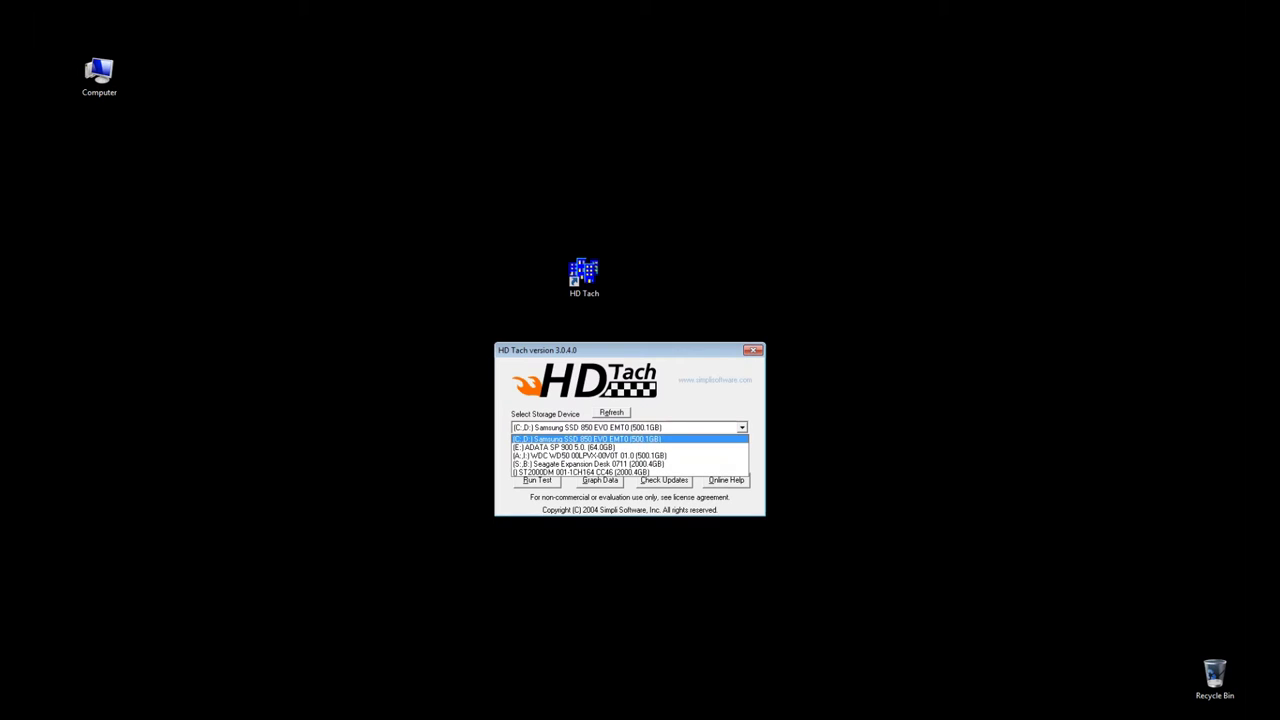
# Benchmark the ST2000DM001 drive in HD Tach: 173.4 MB/s average read, 15.8 ms access, 2020 MB/s burst
pyautogui.press('Down')
pyautogui.press('Down')
pyautogui.press('Down')
pyautogui.press('Down')
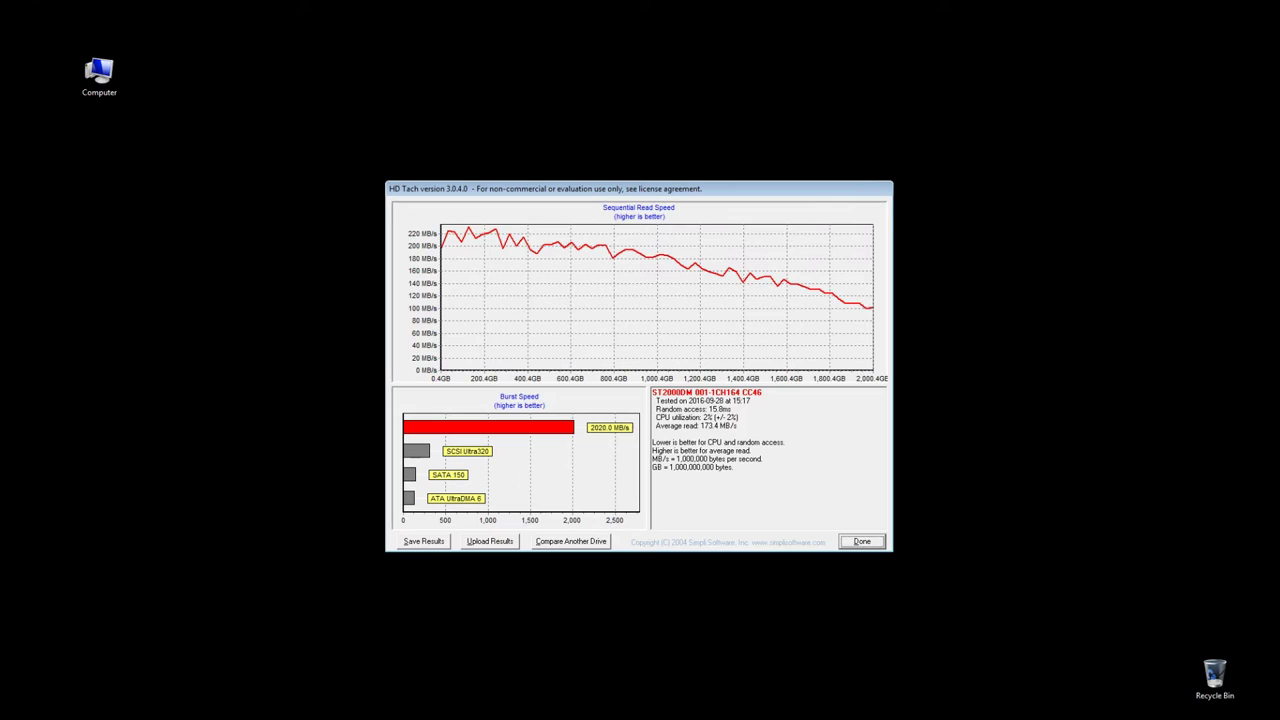
pyautogui.click(99, 75)
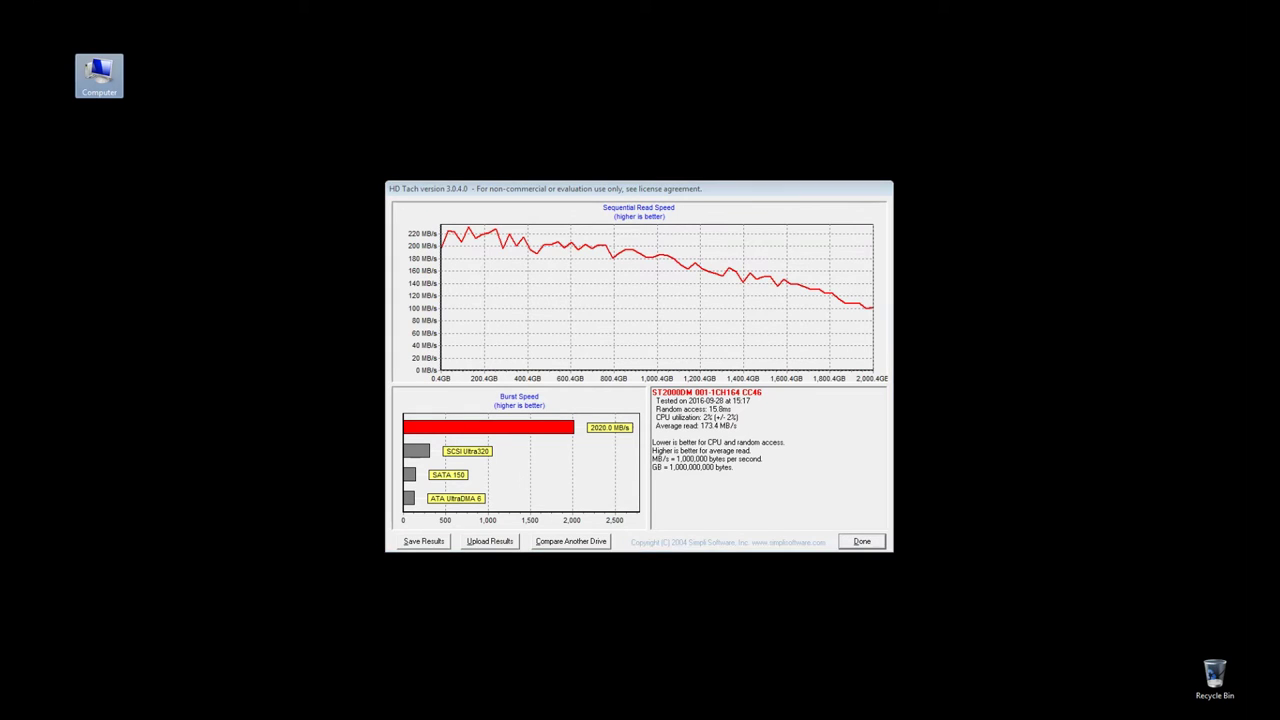
# Open Disk Management in Computer Management and scroll down to Disk 4's 1863.02 GB unallocated space
pyautogui.rightClick(104, 72)
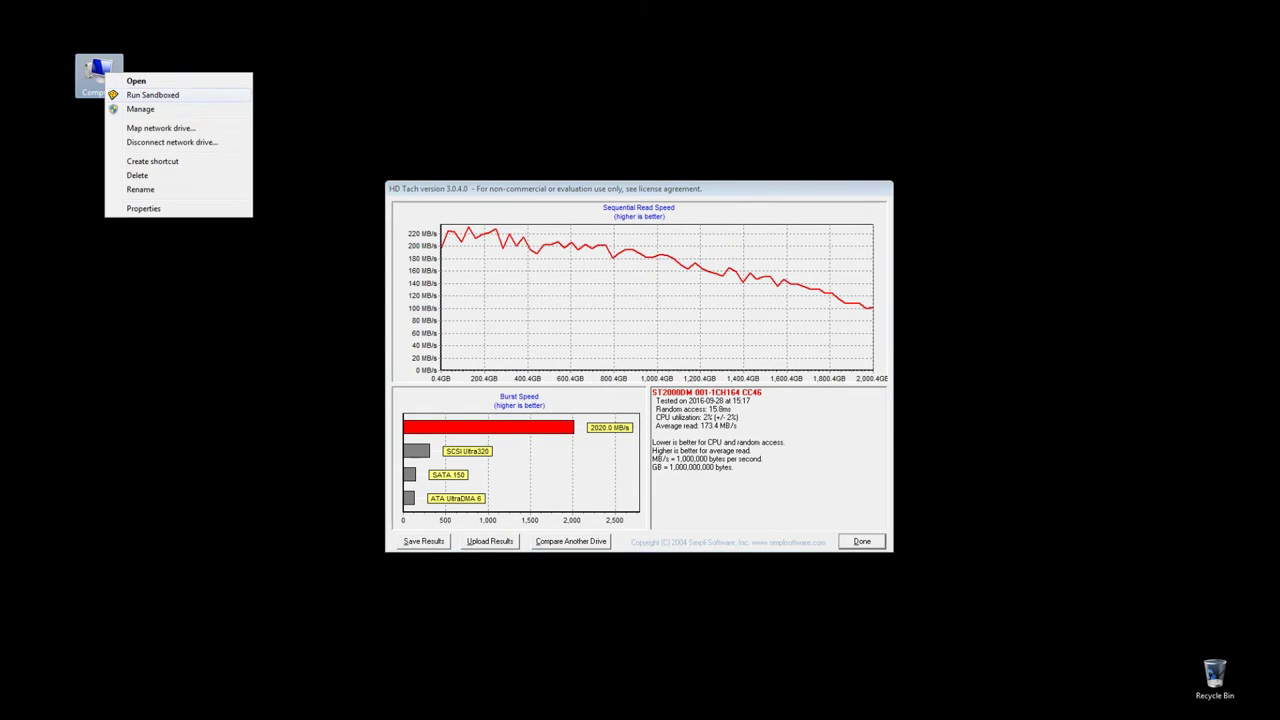
pyautogui.click(140, 108)
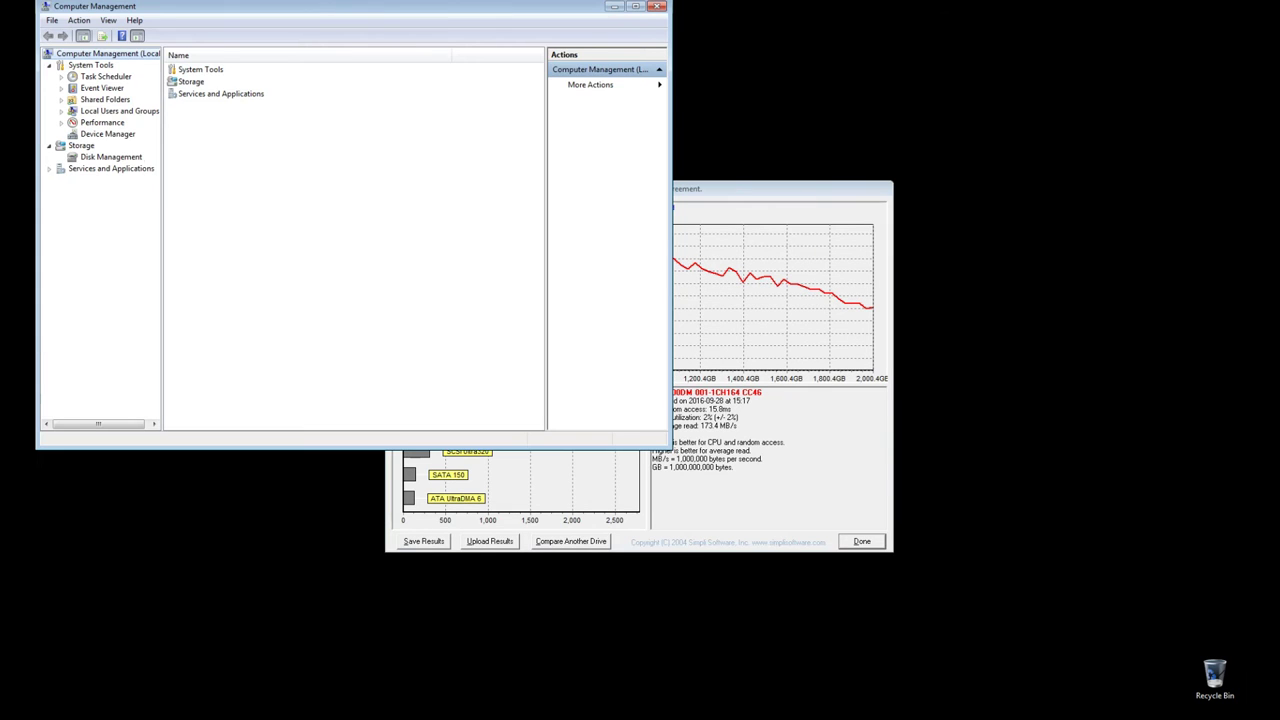
pyautogui.click(111, 157)
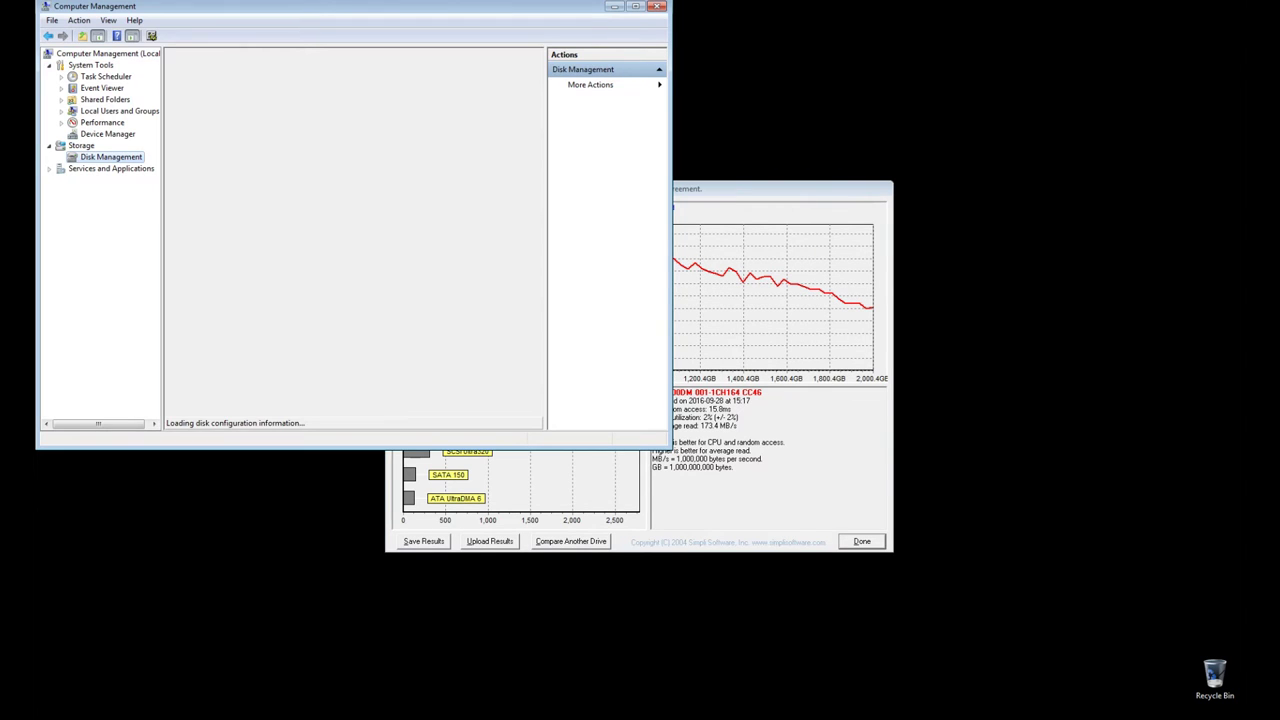
pyautogui.moveTo(350, 6); pyautogui.dragTo(458, 50)
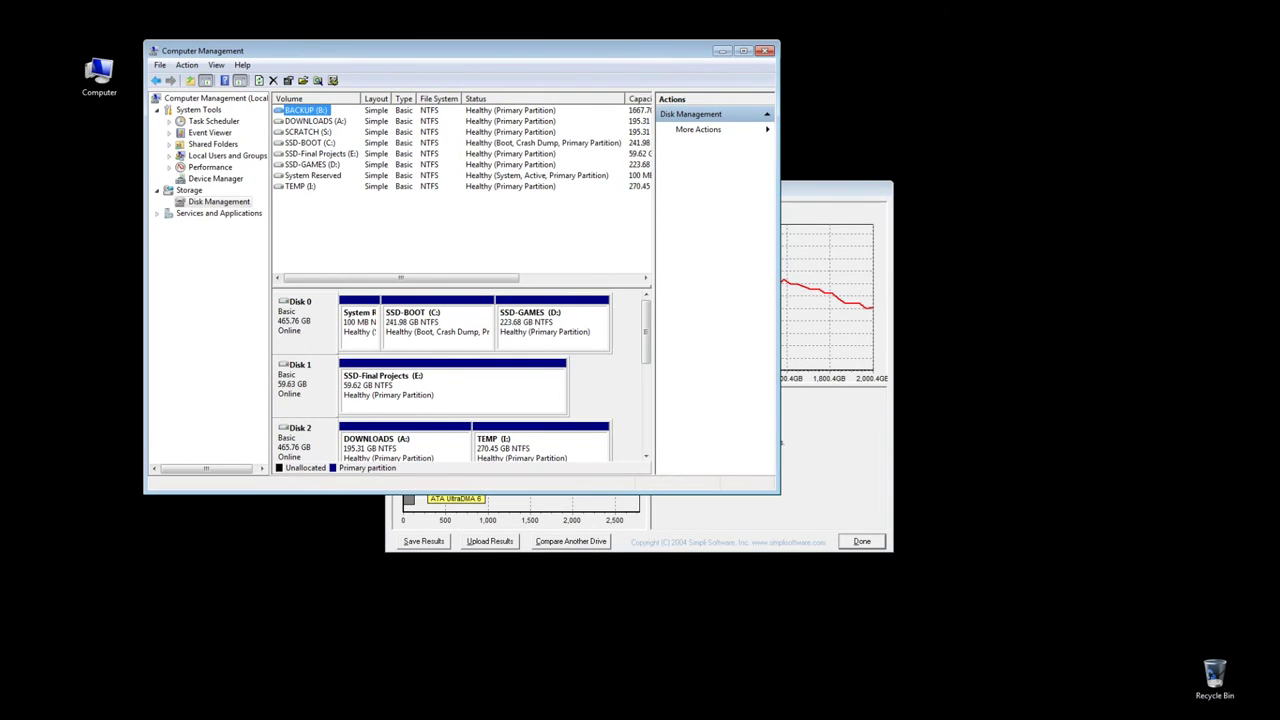
pyautogui.scroll(-2, 460, 380)
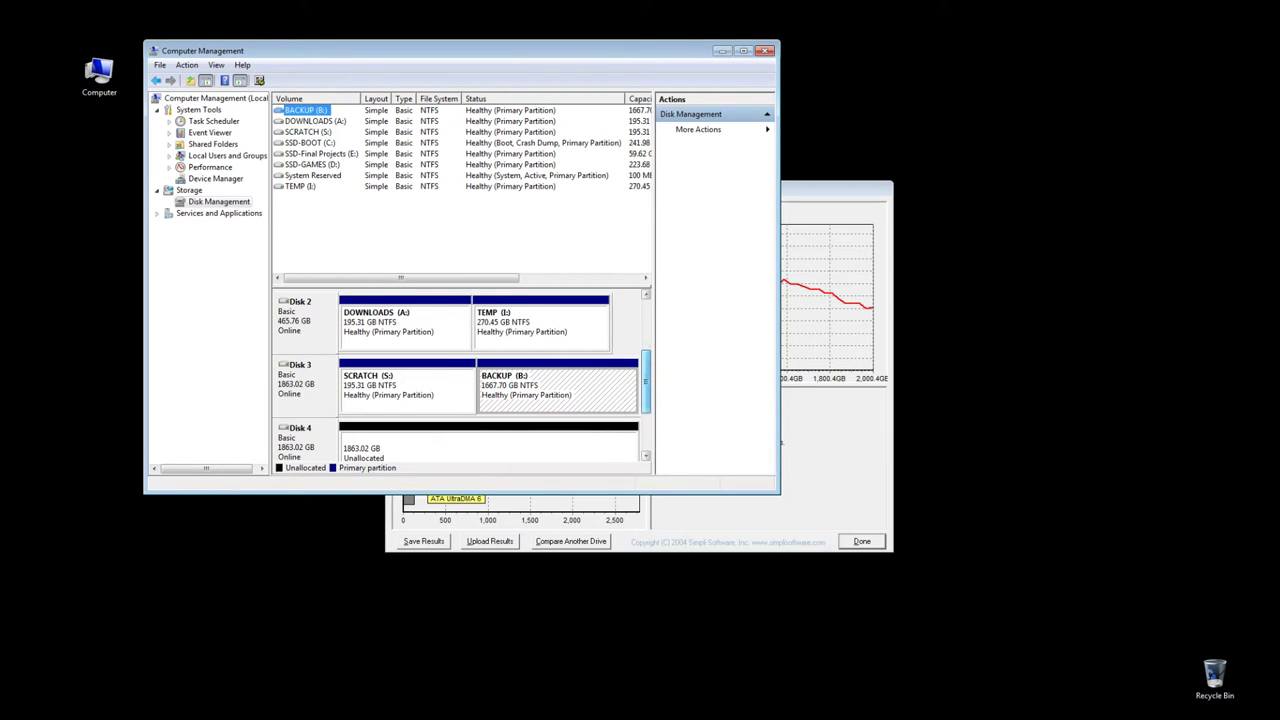
pyautogui.scroll(-1, 460, 380)
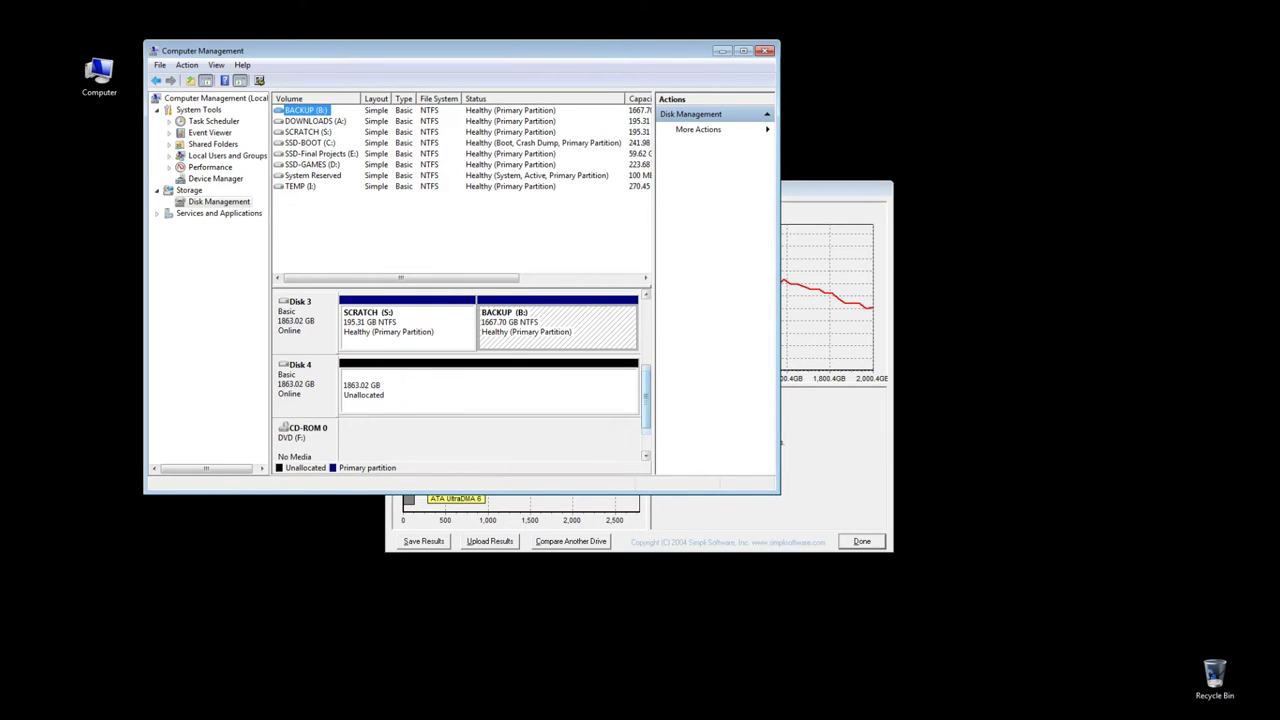
pyautogui.rightClick(376, 380)
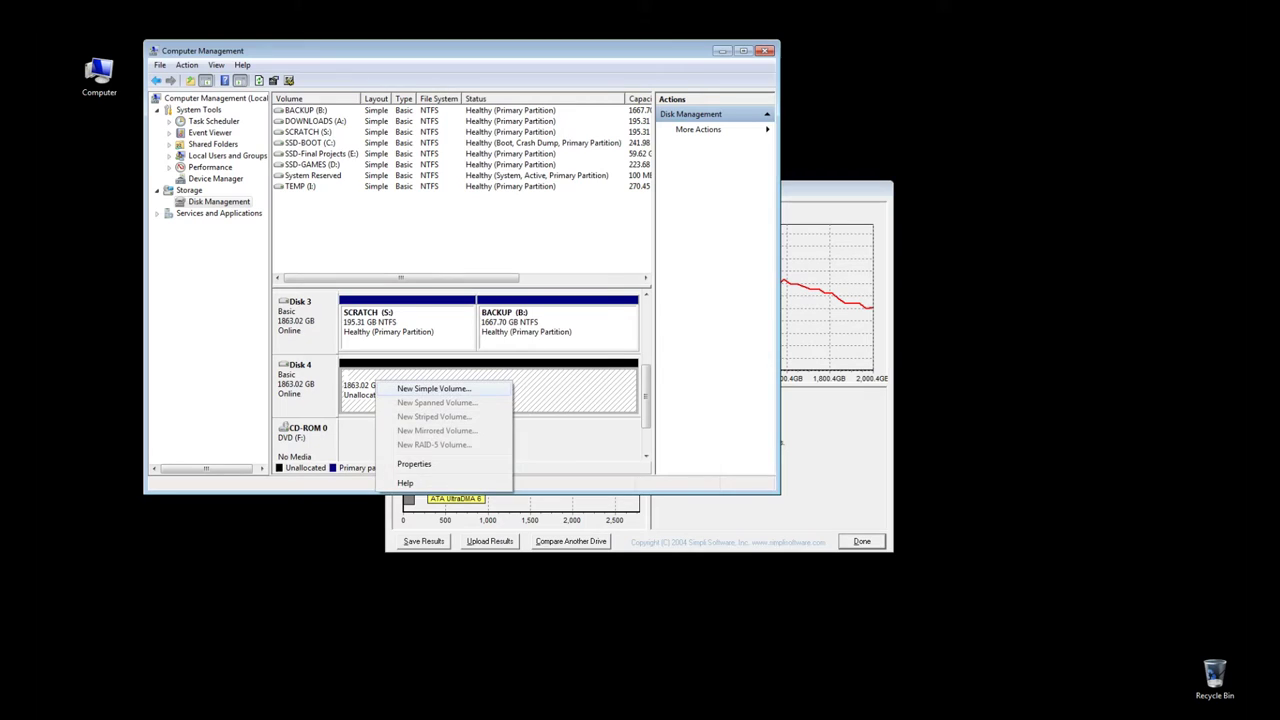
# Create a 195.31 GB NTFS simple volume labelled BOOT with drive letter G on Disk 4
pyautogui.click(434, 388)
pyautogui.press('Return')
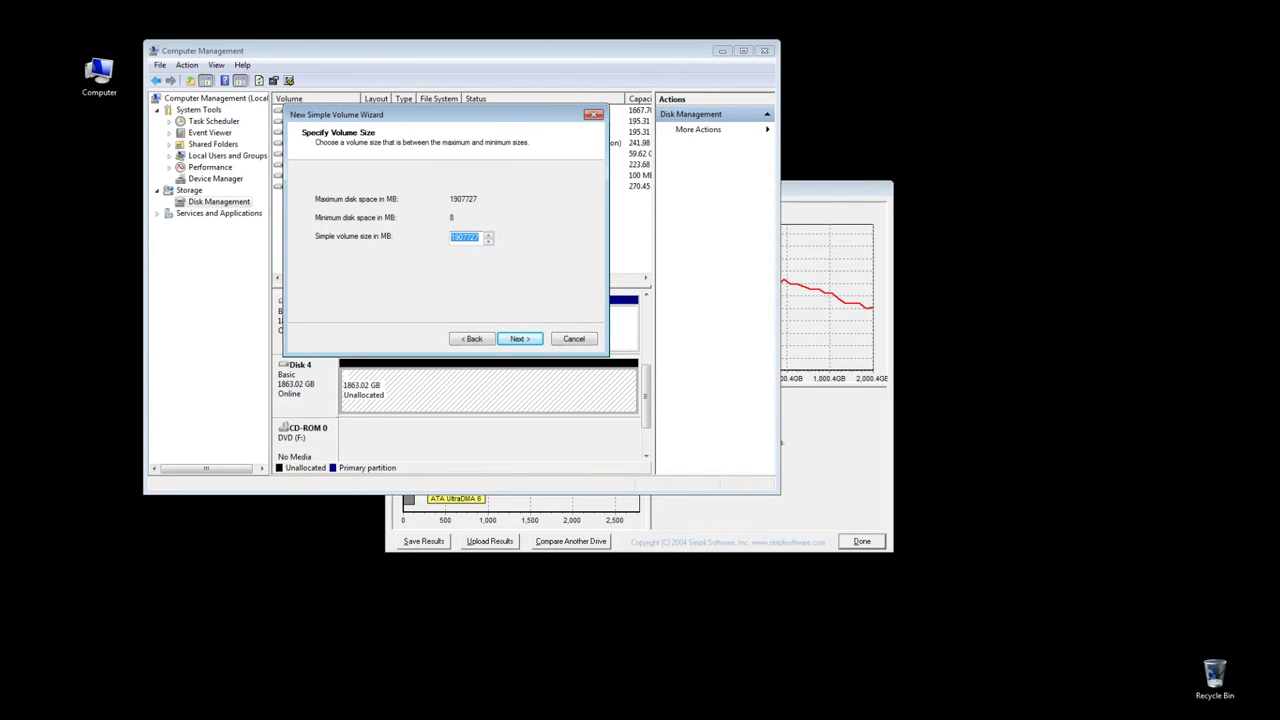
pyautogui.write('200000')
pyautogui.press('Return')
pyautogui.hotkey('alt', 'Down')
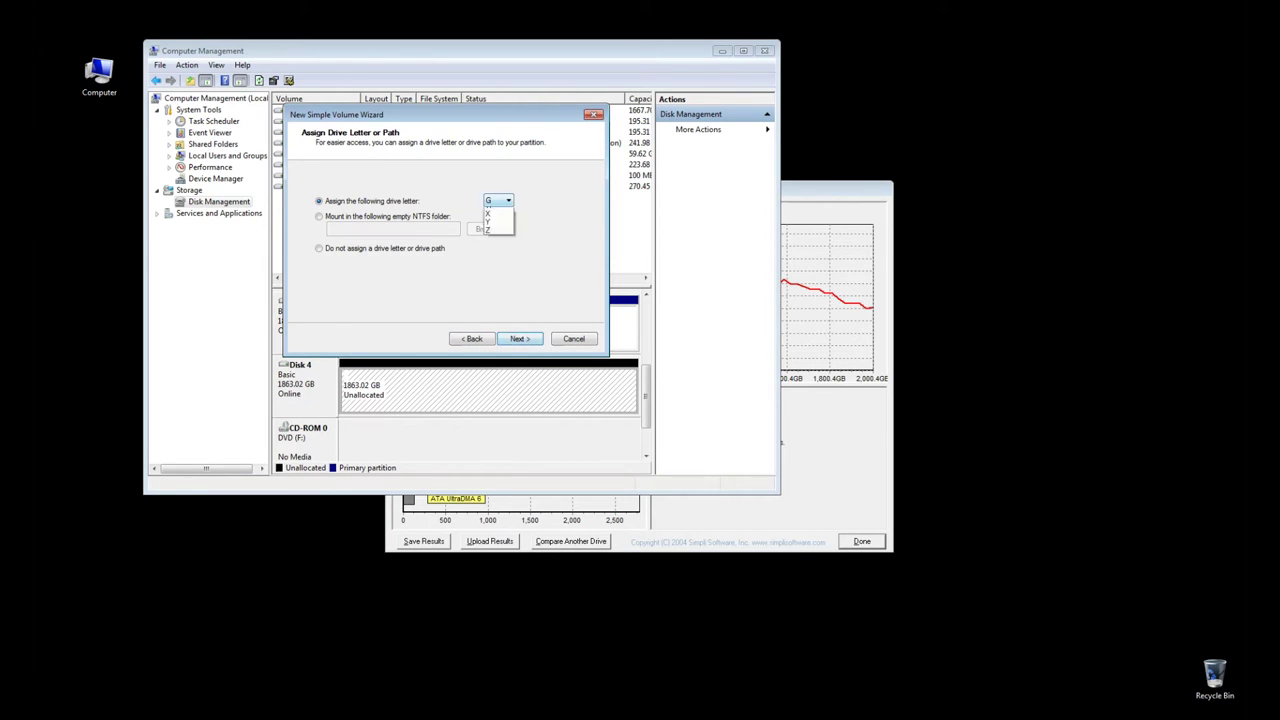
pyautogui.press('Return')
pyautogui.press('Return')
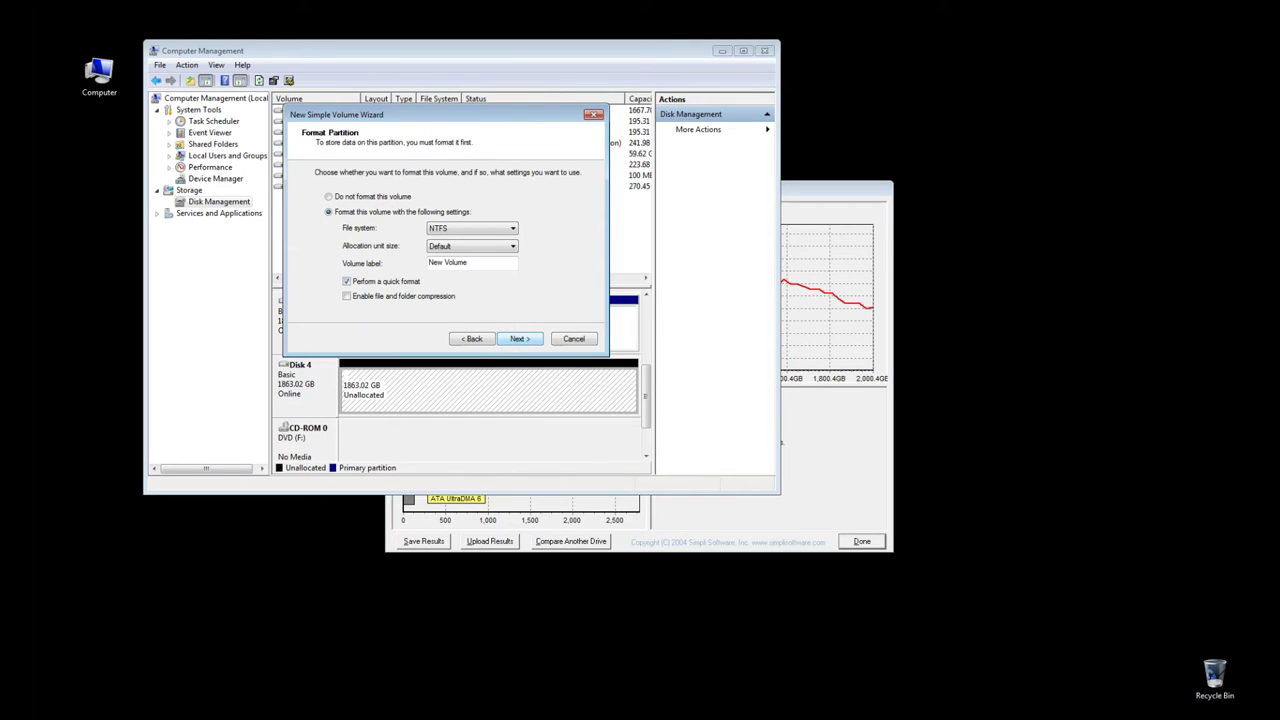
pyautogui.press('Tab')
pyautogui.write('BOOT')
pyautogui.press('Return')
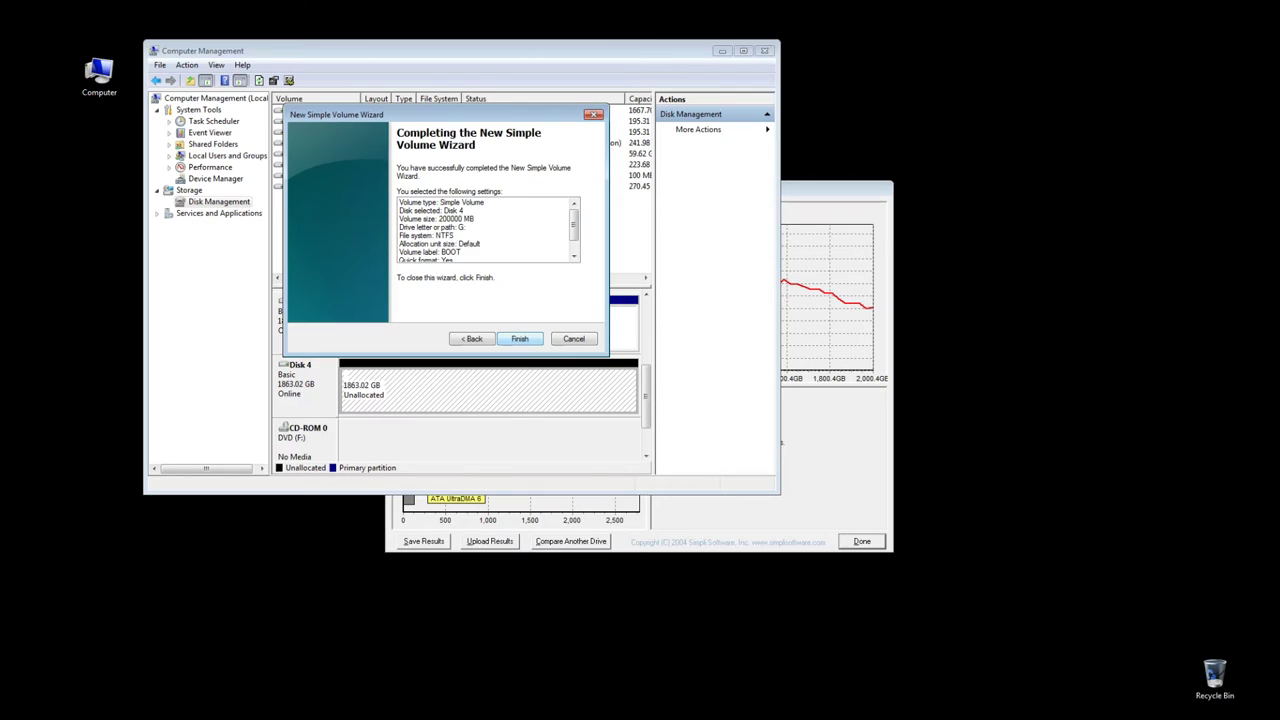
pyautogui.press('Return')
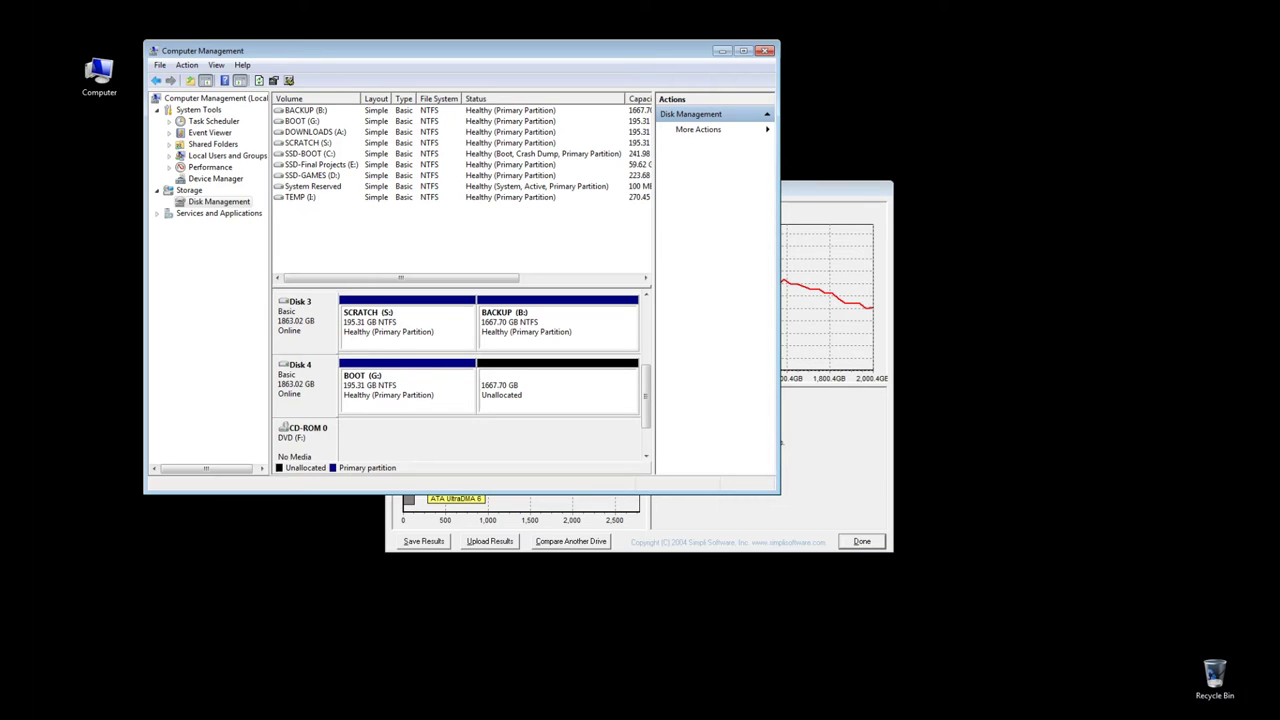
pyautogui.moveTo(300, 50); pyautogui.dragTo(758, 253)
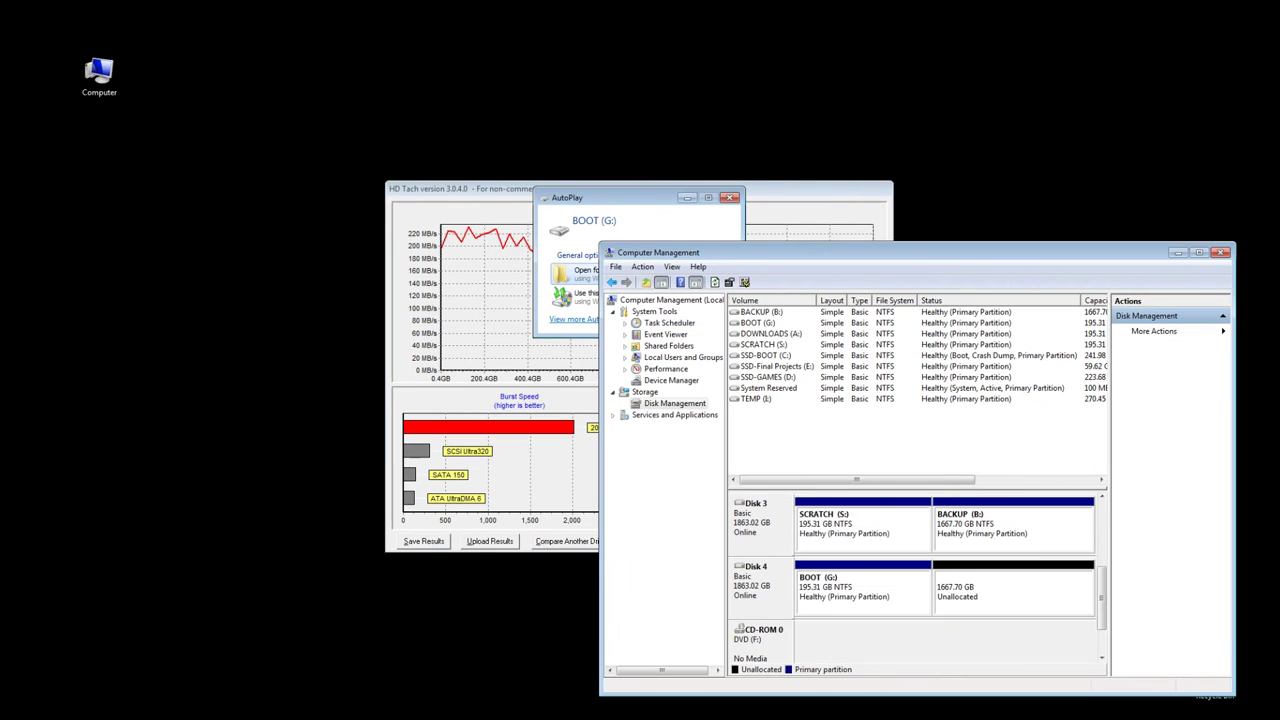
# Close the BOOT (G:) AutoPlay prompt, with HD Tach placed top-left and Computer Management on the right
pyautogui.click(730, 197)
pyautogui.moveTo(730, 190); pyautogui.dragTo(397, 27)
pyautogui.moveTo(700, 252); pyautogui.dragTo(685, 118)
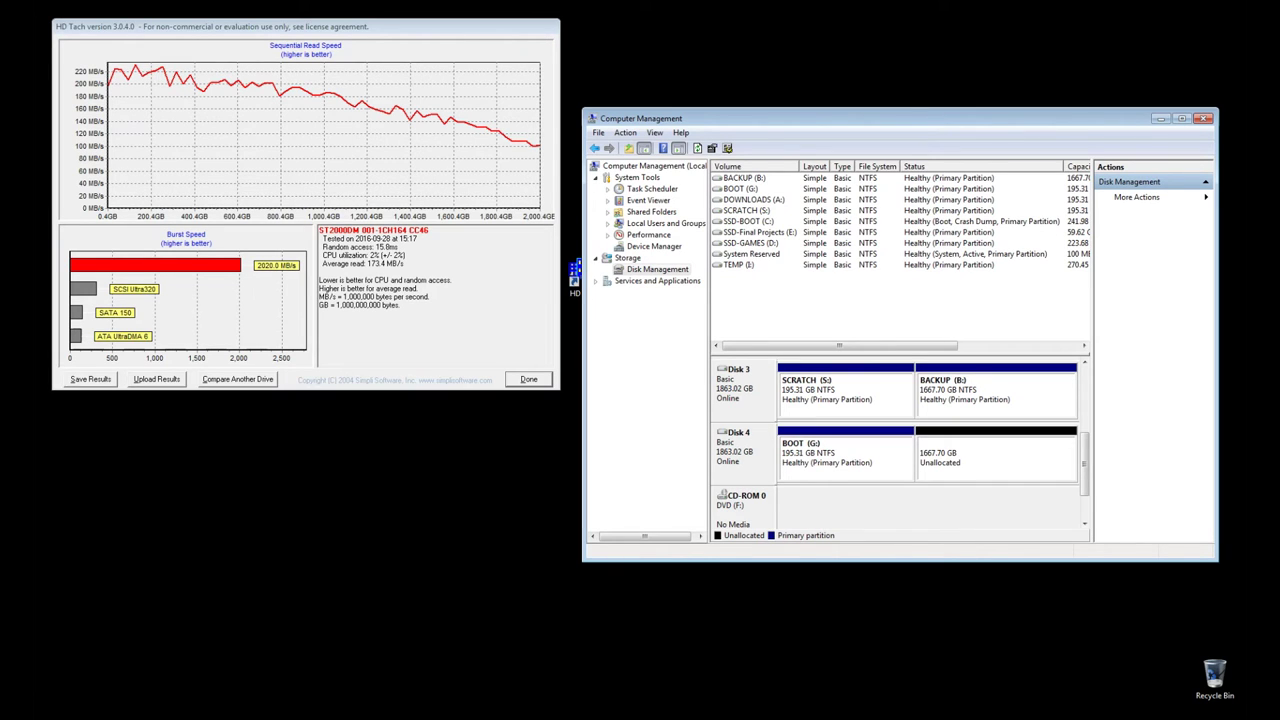
pyautogui.rightClick(822, 452)
# Extend the BOOT (G:) volume to 390.63 GB using the Extend Volume wizard
pyautogui.click(871, 540)
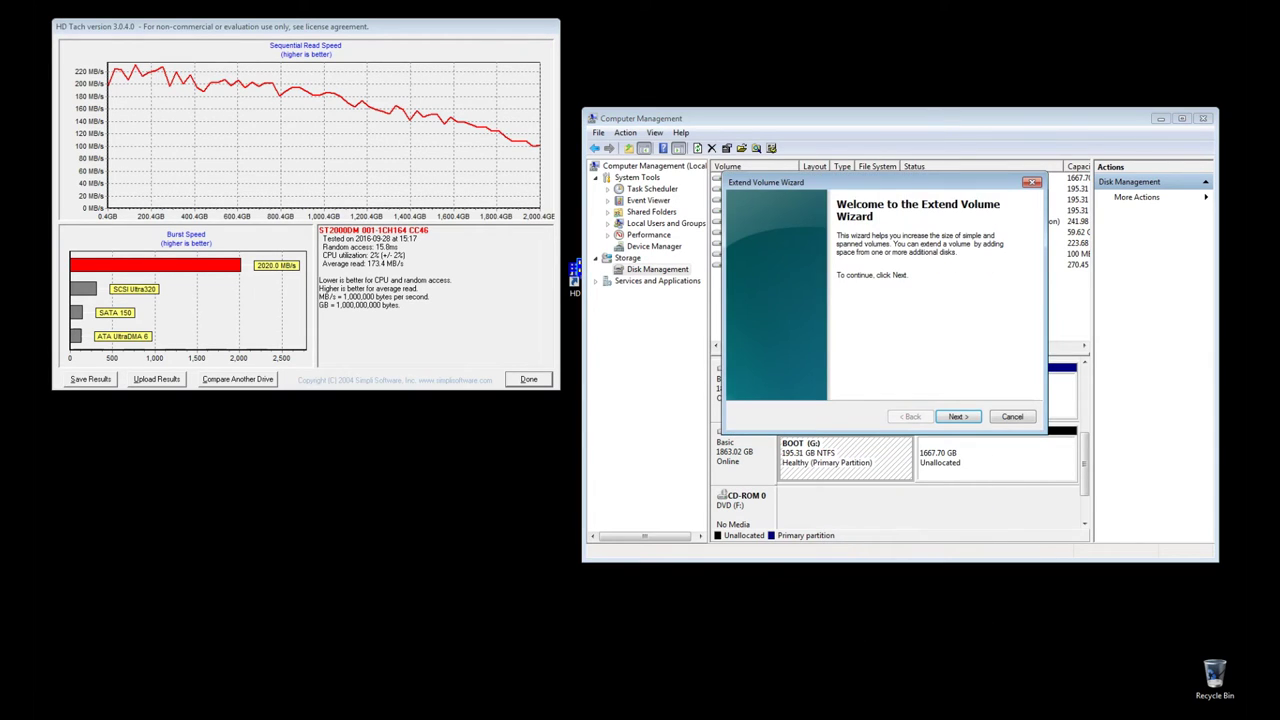
pyautogui.press('Return')
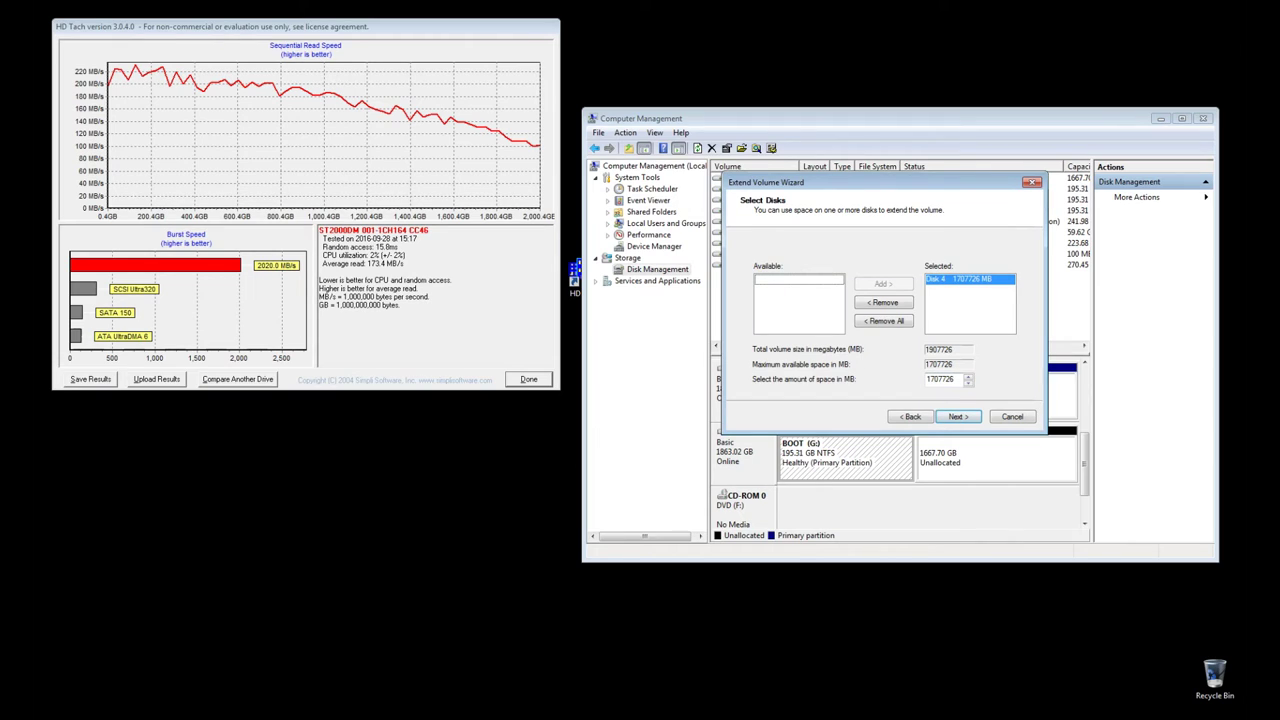
pyautogui.write('200000')
pyautogui.press('Return')
pyautogui.press('Return')
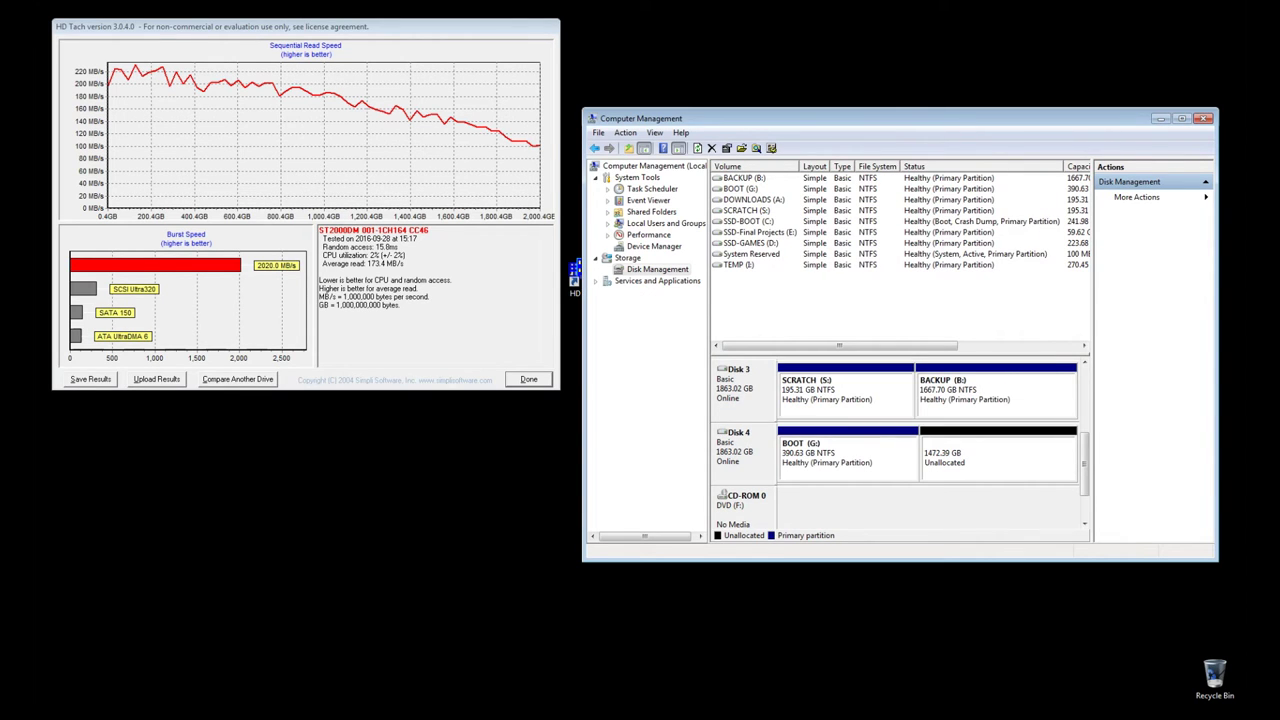
pyautogui.click(952, 452)
# Create a 1472.39 GB NTFS volume DATA (H:) in Disk 4's remaining space and dismiss AutoPlay
pyautogui.rightClick(952, 452)
pyautogui.press('Return')
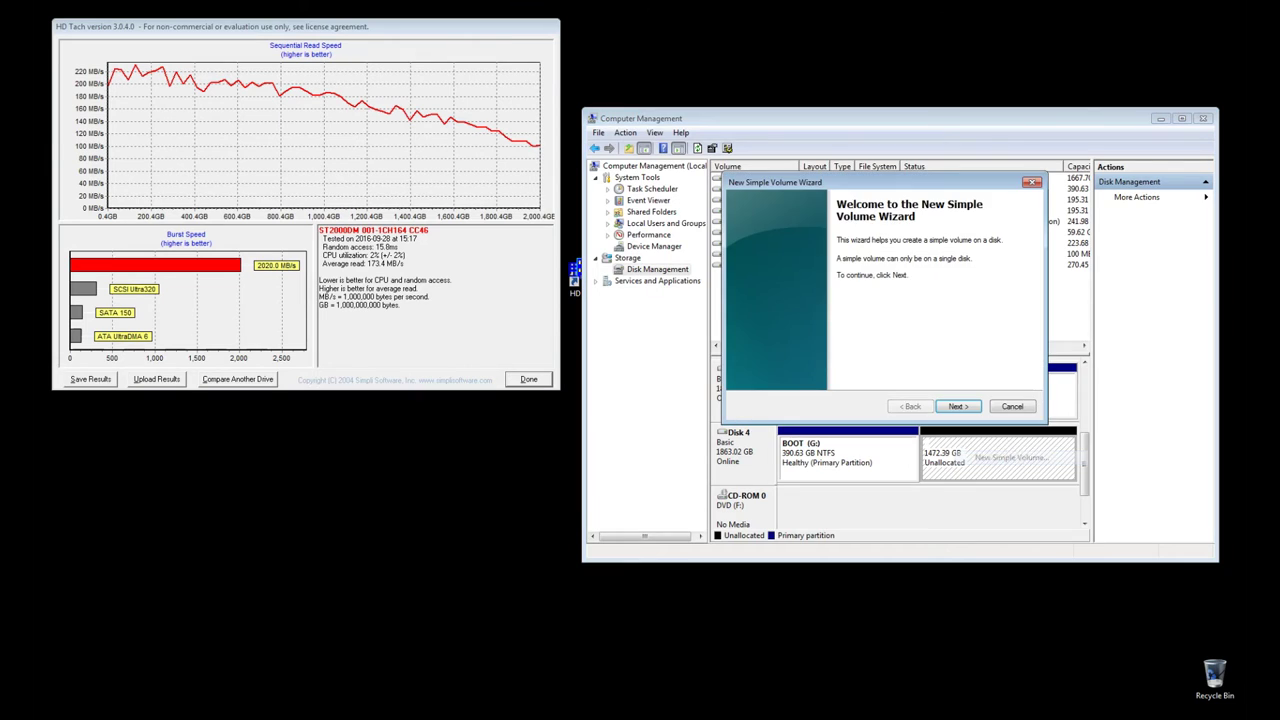
pyautogui.press('Return')
pyautogui.press('Return')
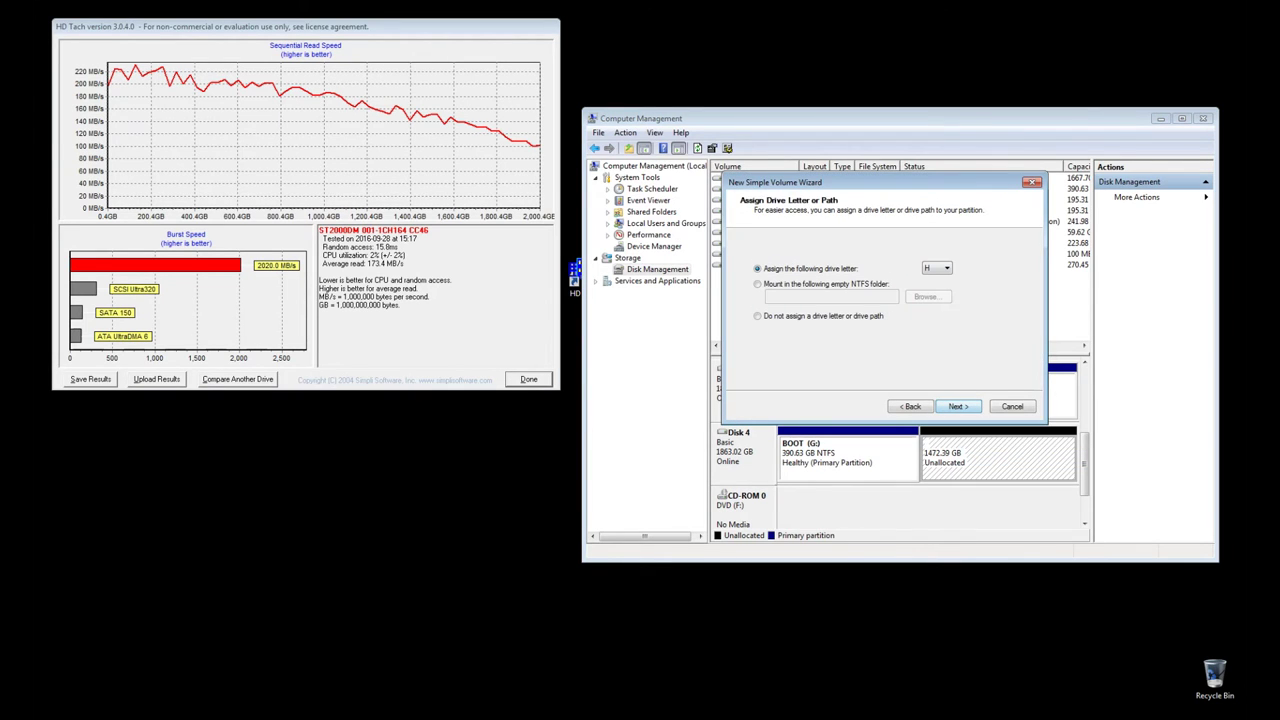
pyautogui.press('Return')
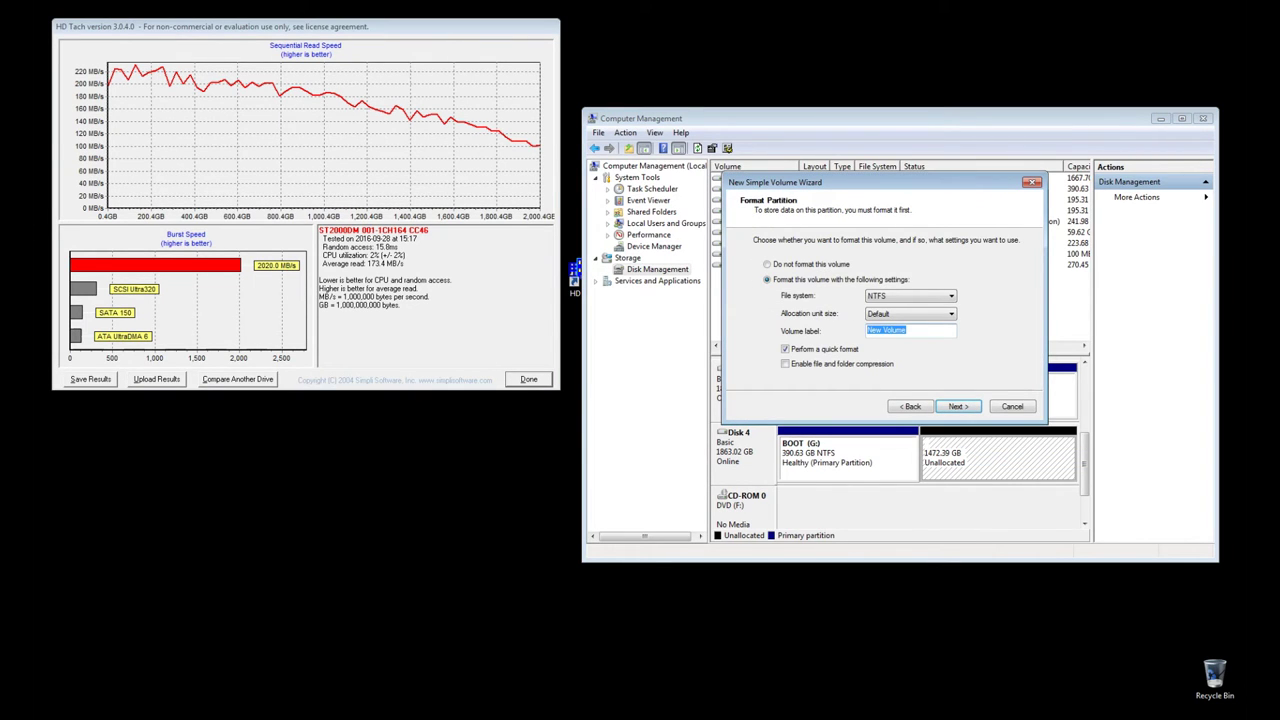
pyautogui.write('DATA')
pyautogui.press('Return')
pyautogui.press('Return')
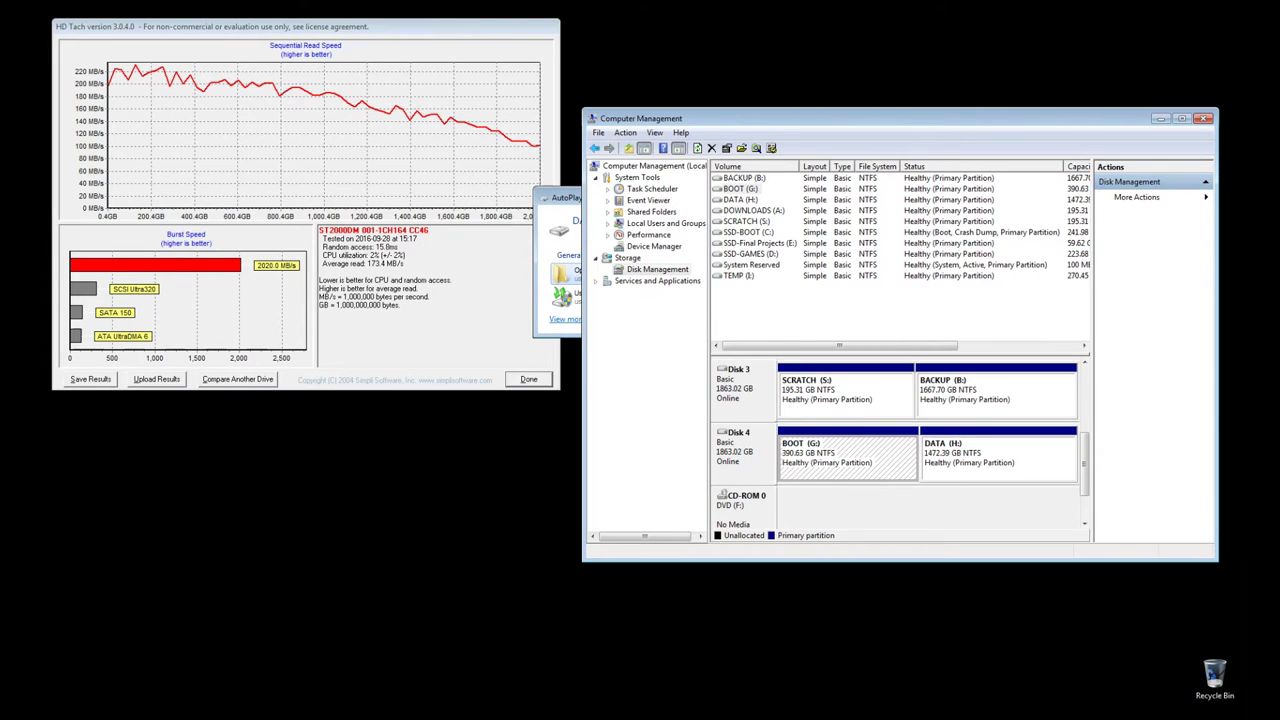
pyautogui.press('Escape')
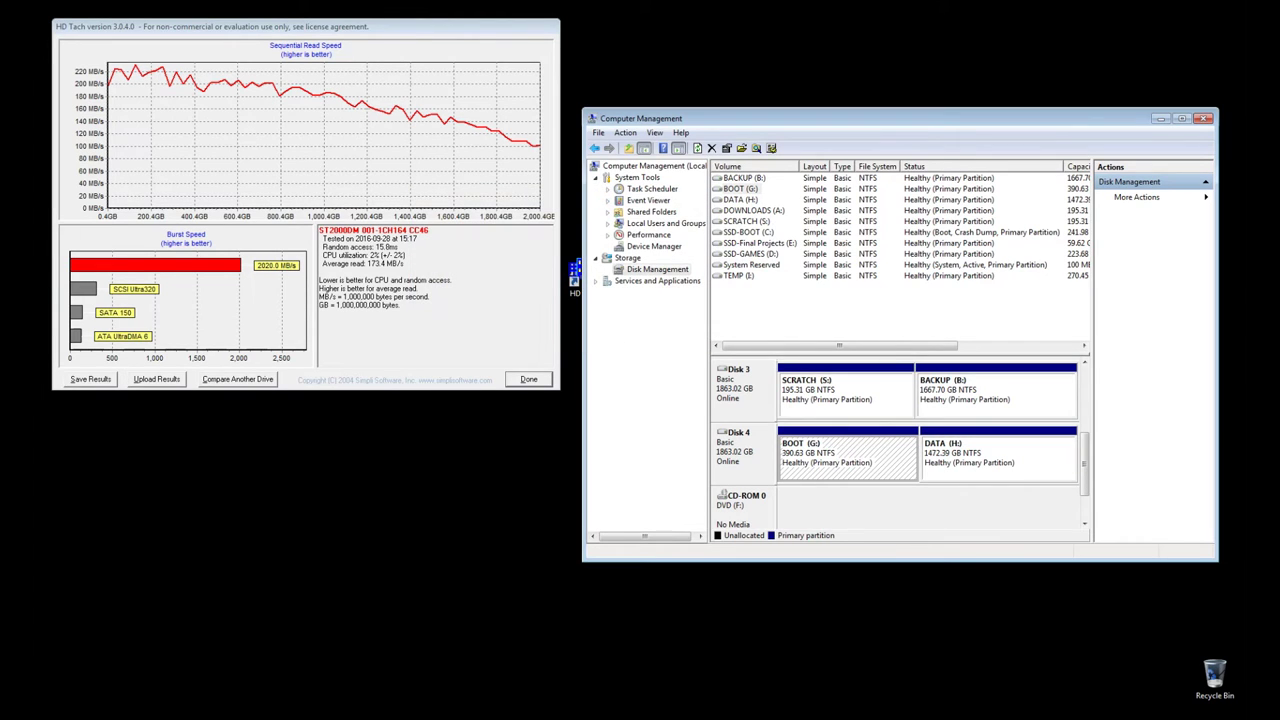
pyautogui.rightClick(828, 450)
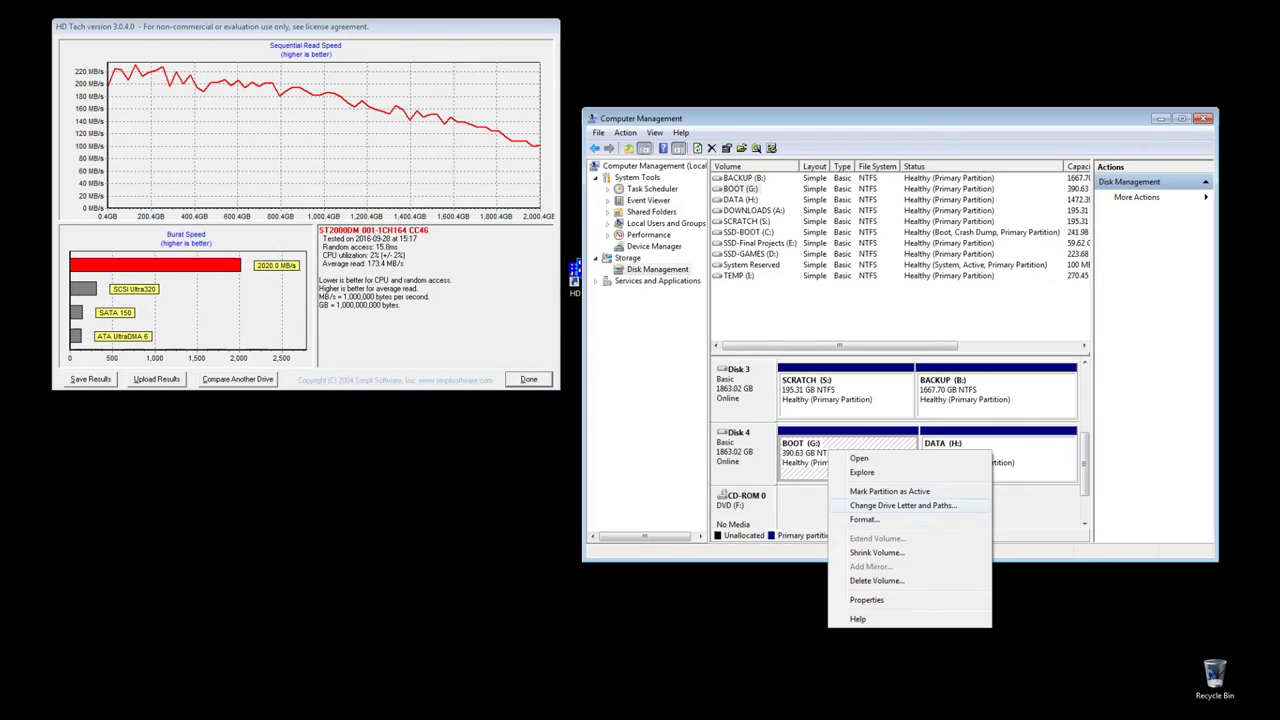
# Shrink BOOT (G:) by 195000 MB so it becomes 200.20 GB with 190.43 GB unallocated
pyautogui.click(880, 552)
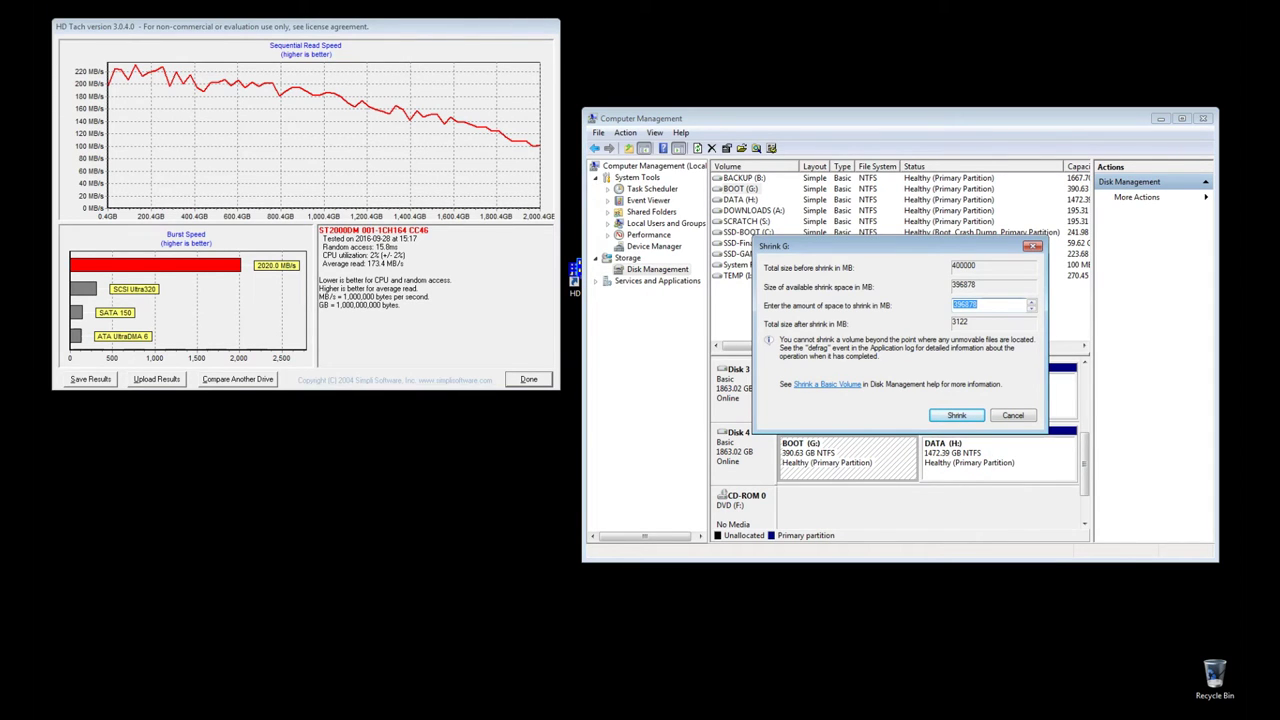
pyautogui.write('195000')
pyautogui.press('Return')
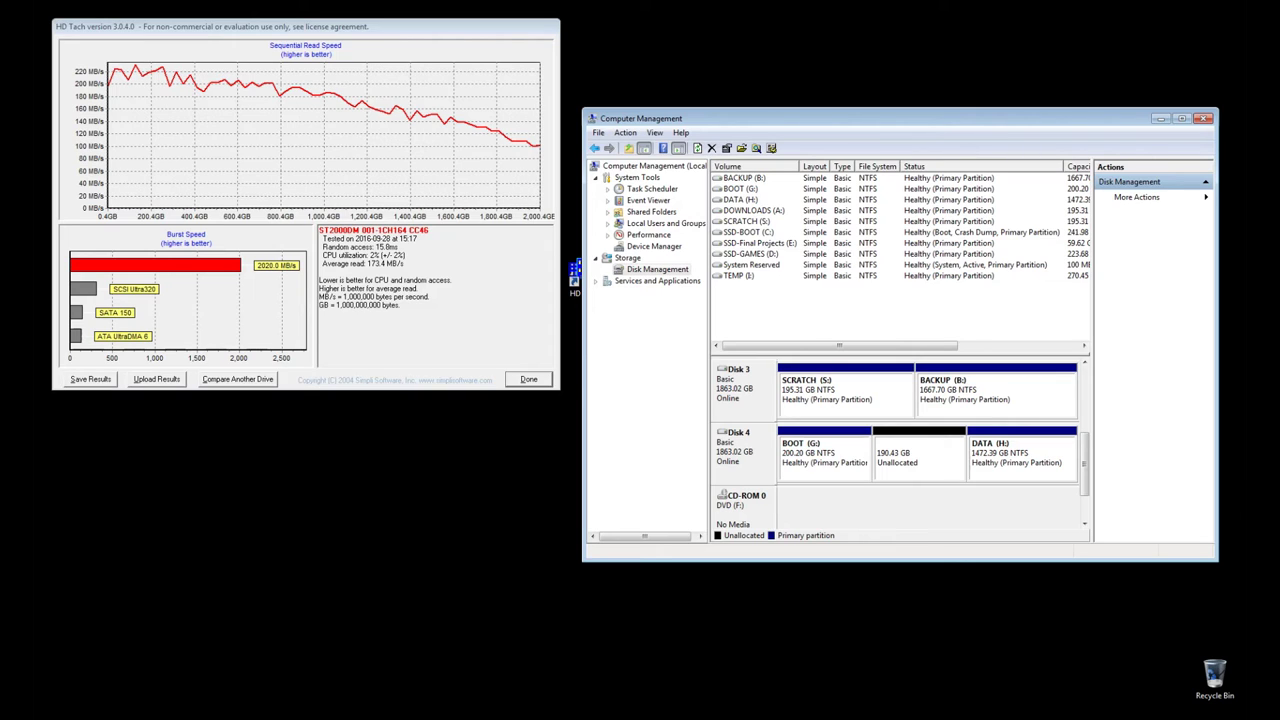
pyautogui.click(825, 452)
pyautogui.moveTo(300, 26); pyautogui.dragTo(411, 199)
# Open Computer, view the SSD-BOOT (C:) Properties, then close the dialog and Explorer
pyautogui.doubleClick(99, 75)
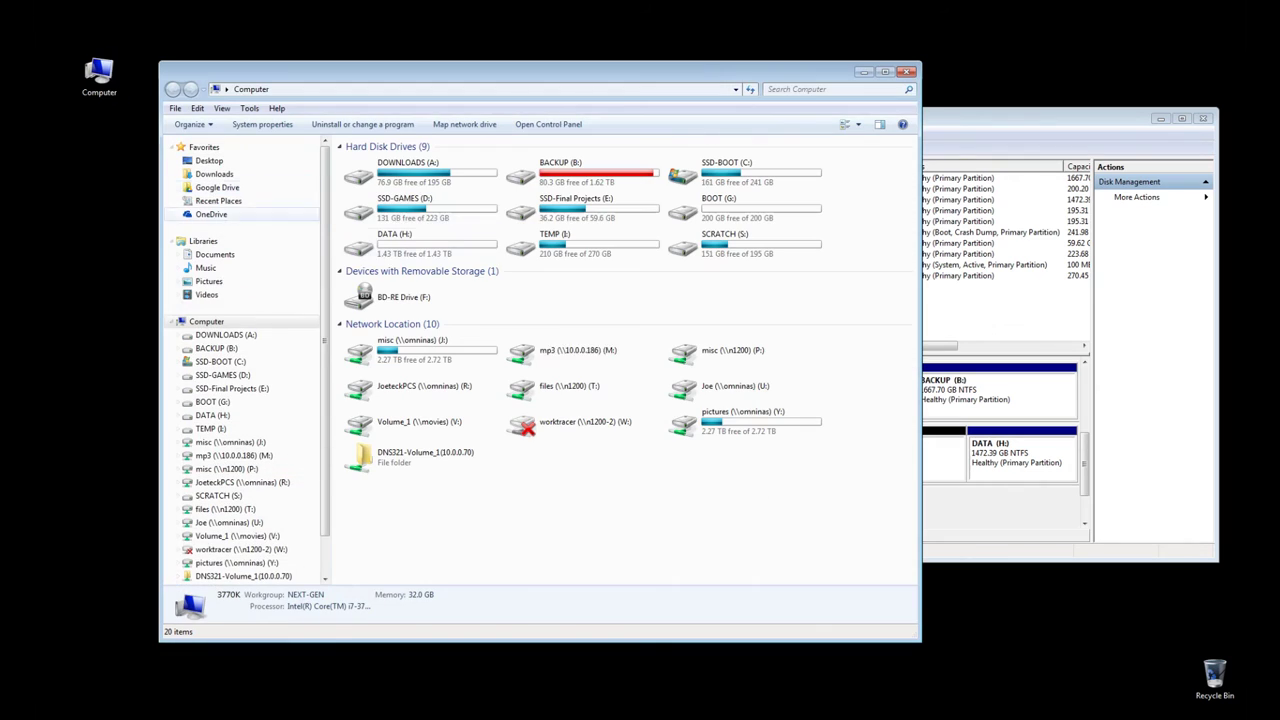
pyautogui.rightClick(706, 176)
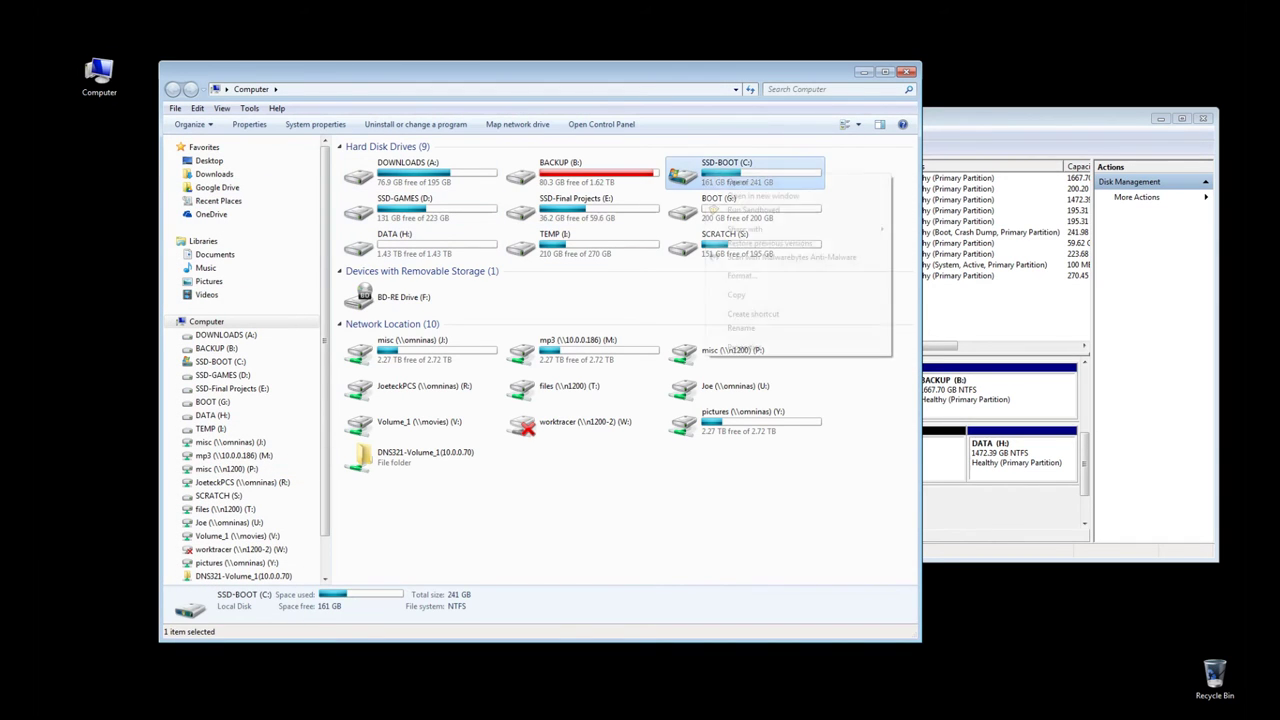
pyautogui.click(750, 347)
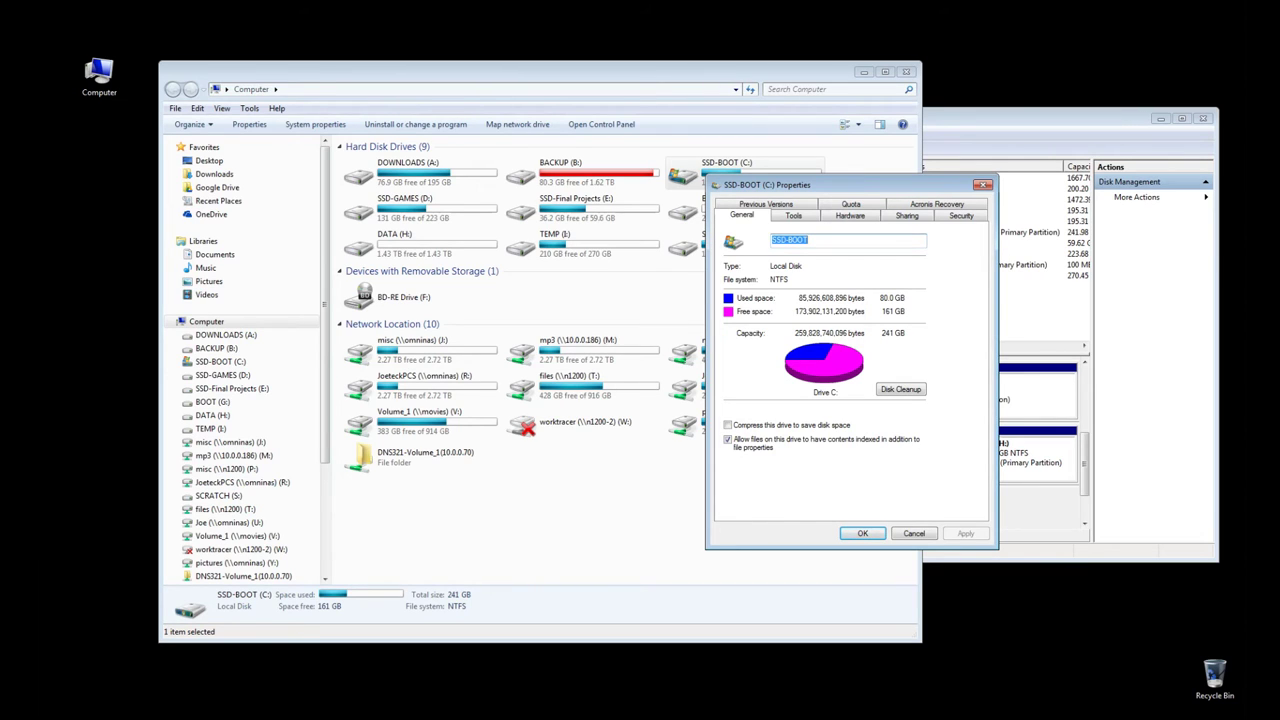
pyautogui.press('Escape')
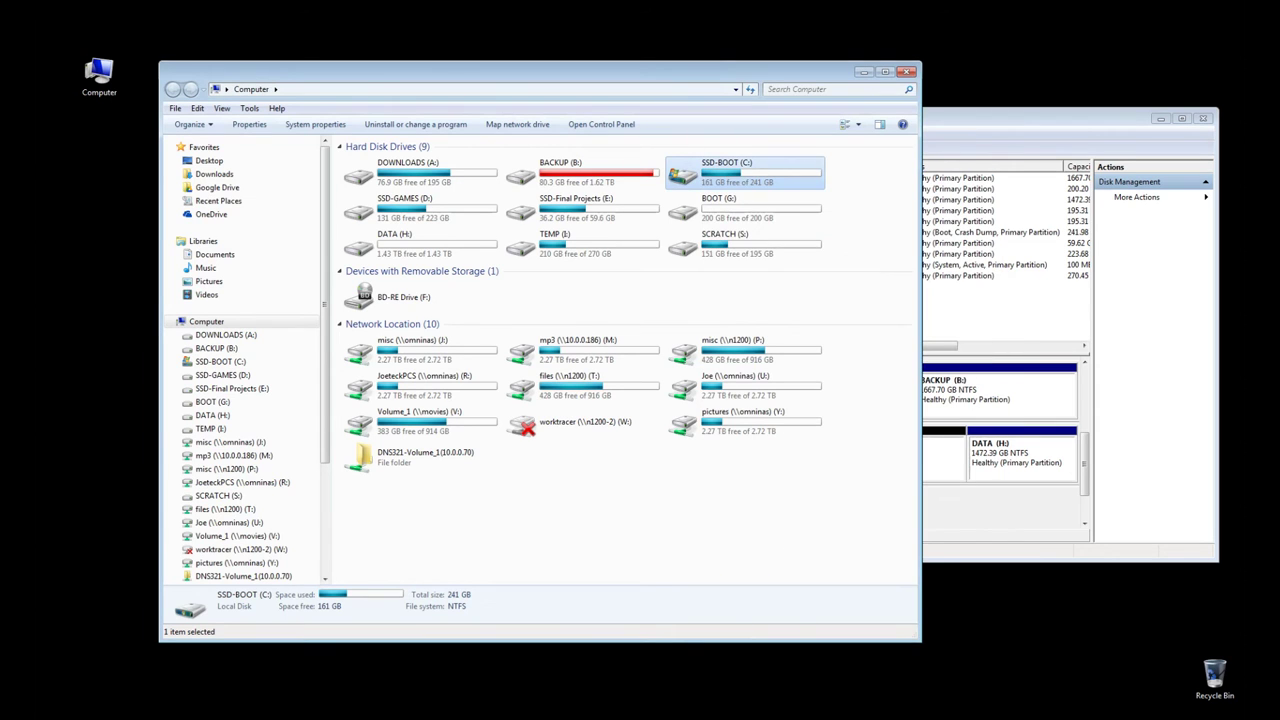
pyautogui.hotkey('alt', 'F4')
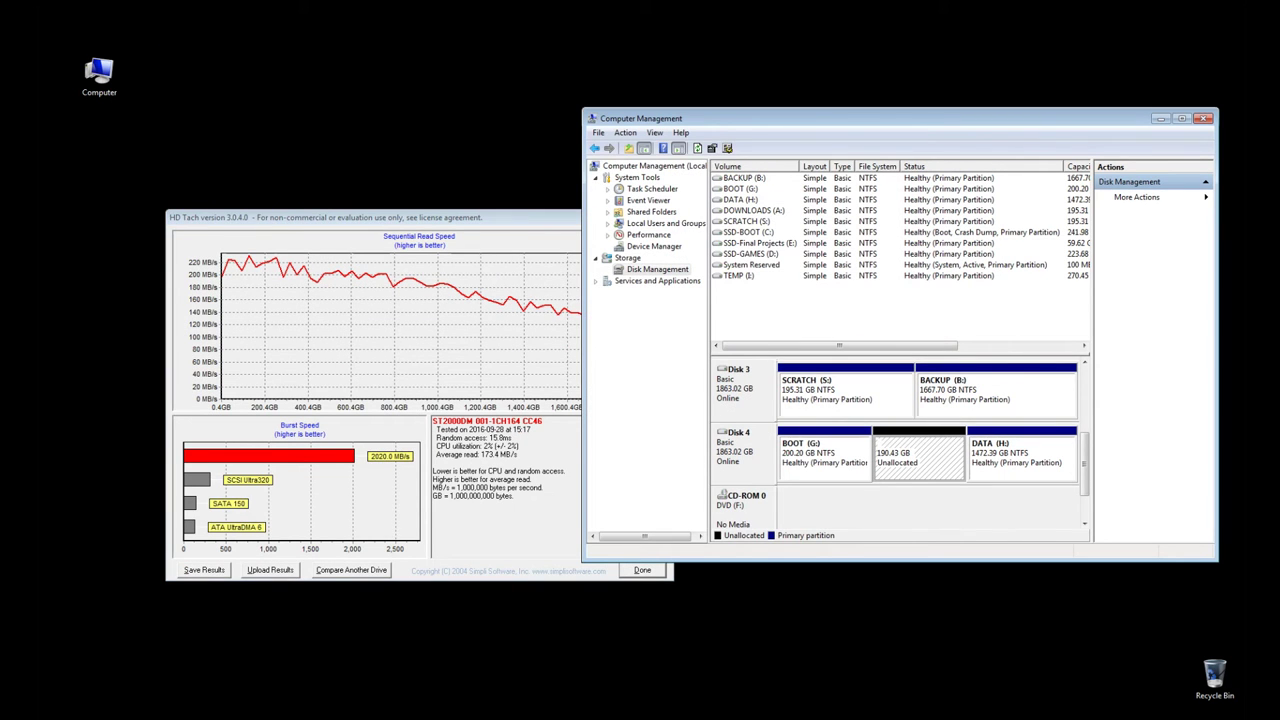
pyautogui.click(825, 455)
# Move Computer Management left over HD Tach, scroll the disk map and select DATA (H:)
pyautogui.moveTo(700, 118); pyautogui.dragTo(332, 110)
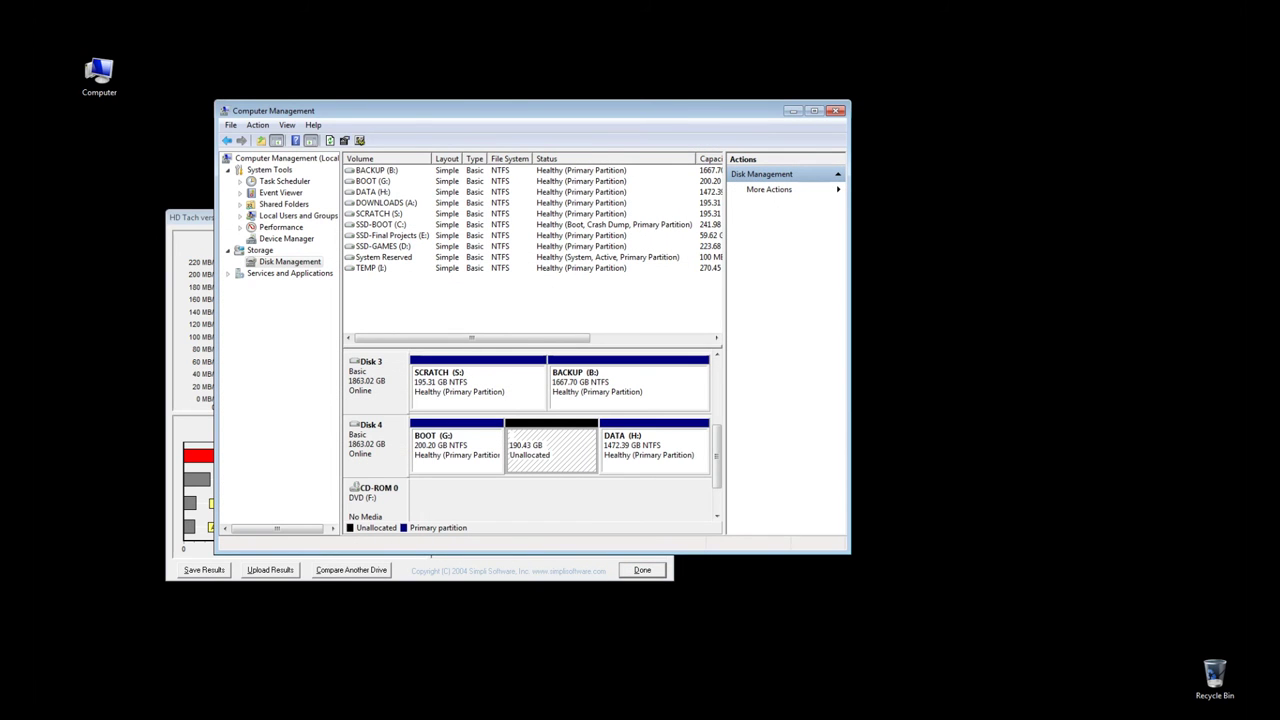
pyautogui.scroll(3, 440, 385)
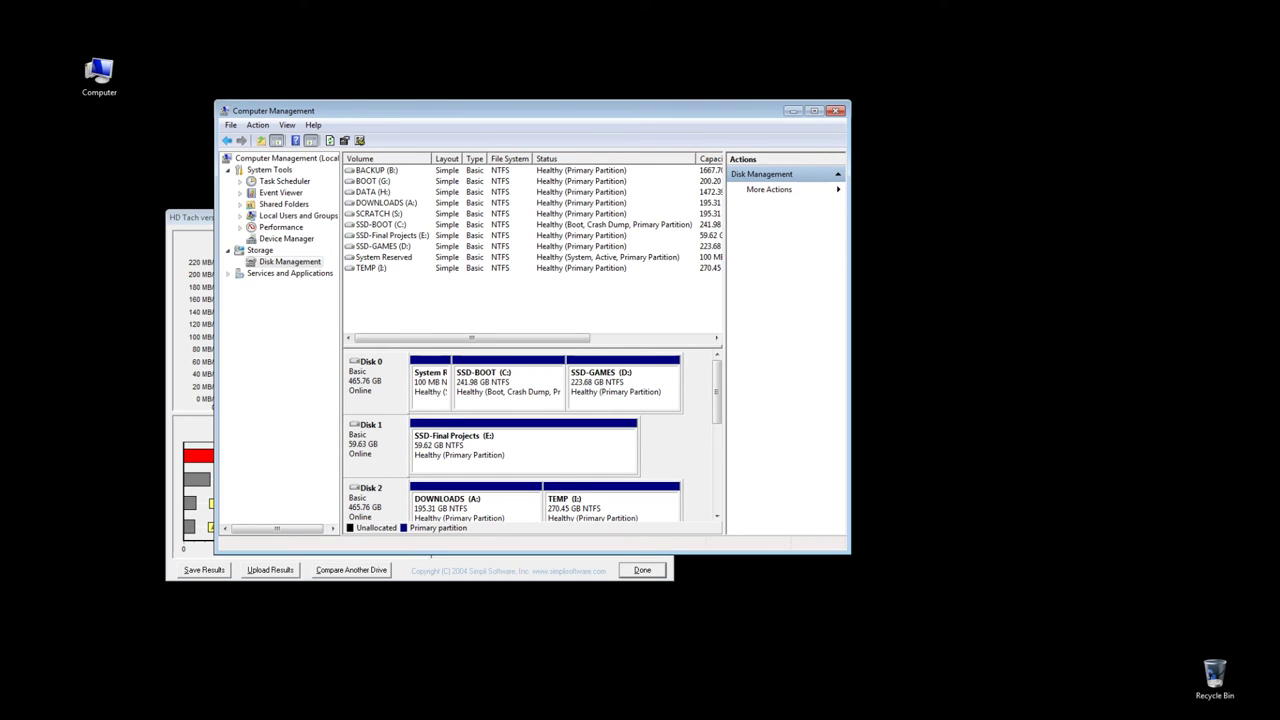
pyautogui.scroll(-3, 530, 440)
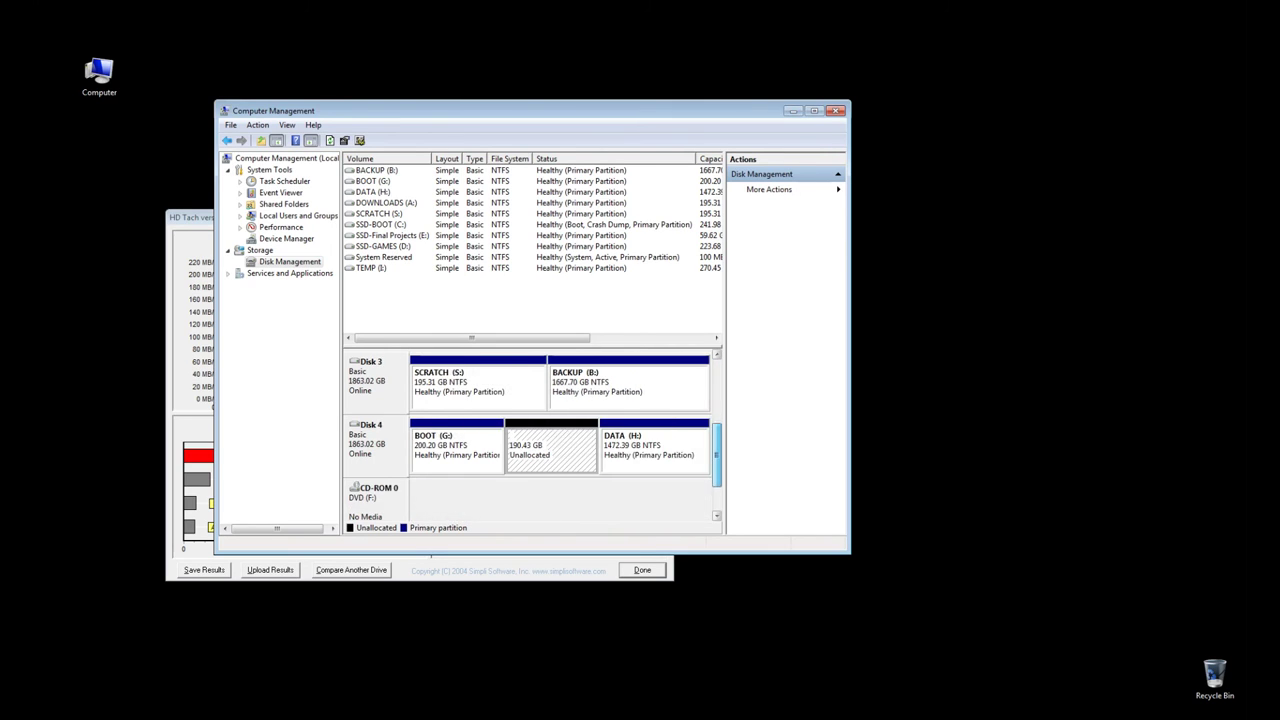
pyautogui.click(654, 445)
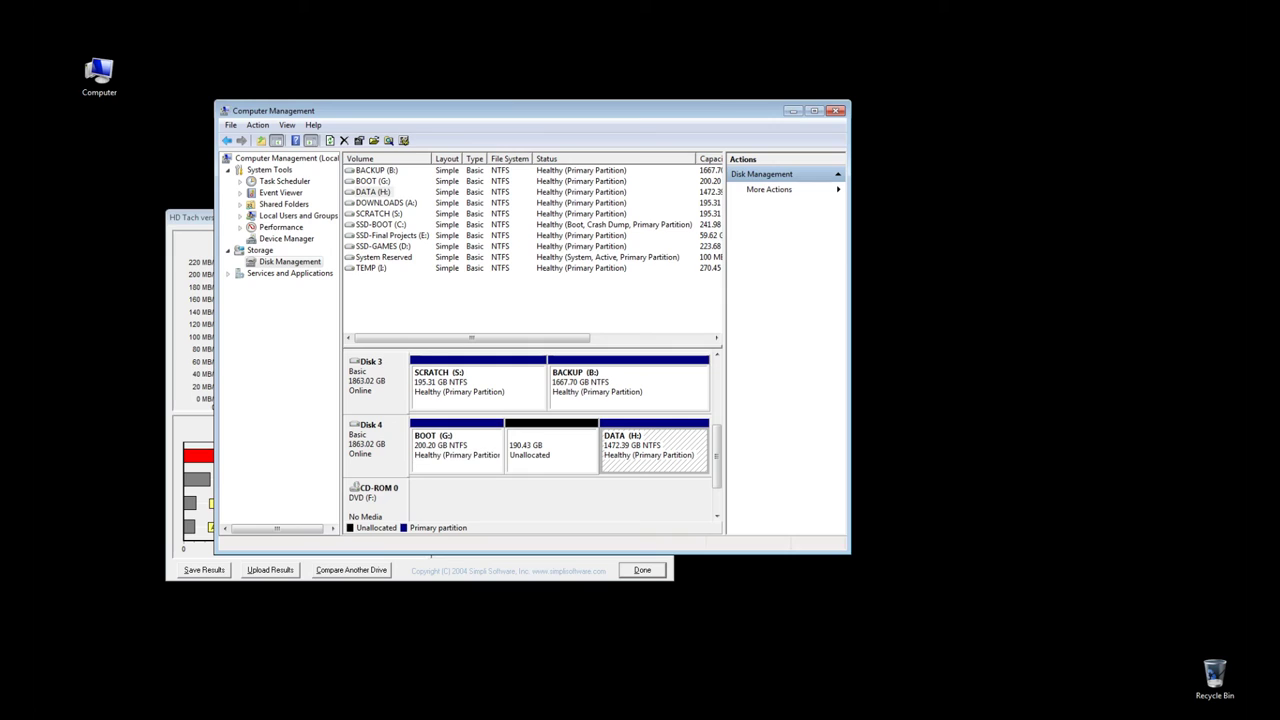
# Delete the 1472.39 GB DATA (H:) volume on Disk 4 and confirm the deletion
pyautogui.rightClick(632, 448)
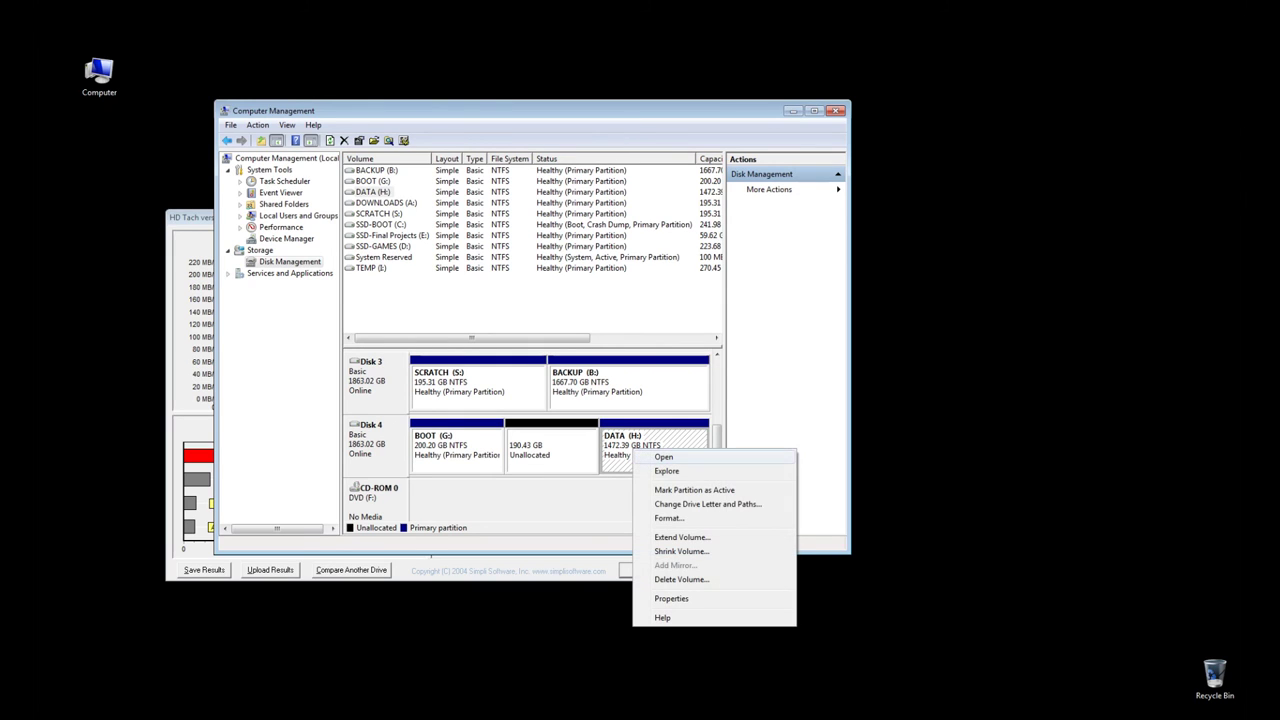
pyautogui.click(681, 579)
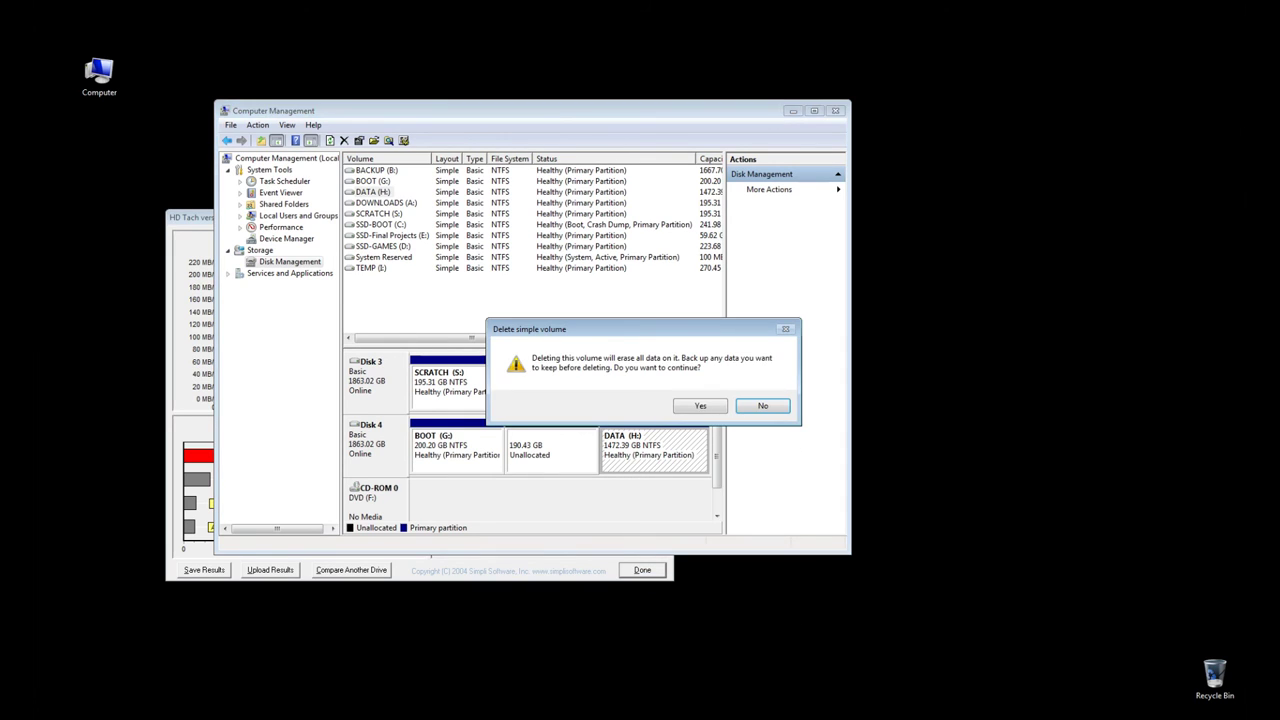
pyautogui.press('Return')
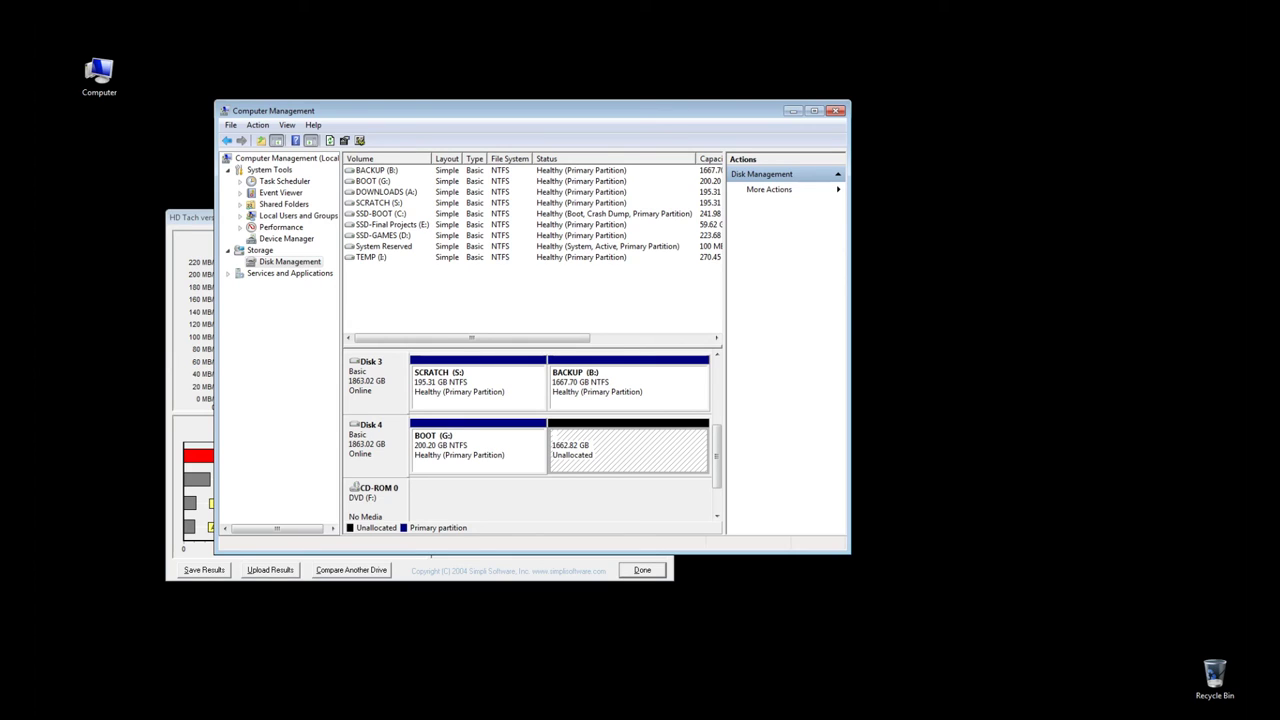
pyautogui.scroll(-1, 716, 455)
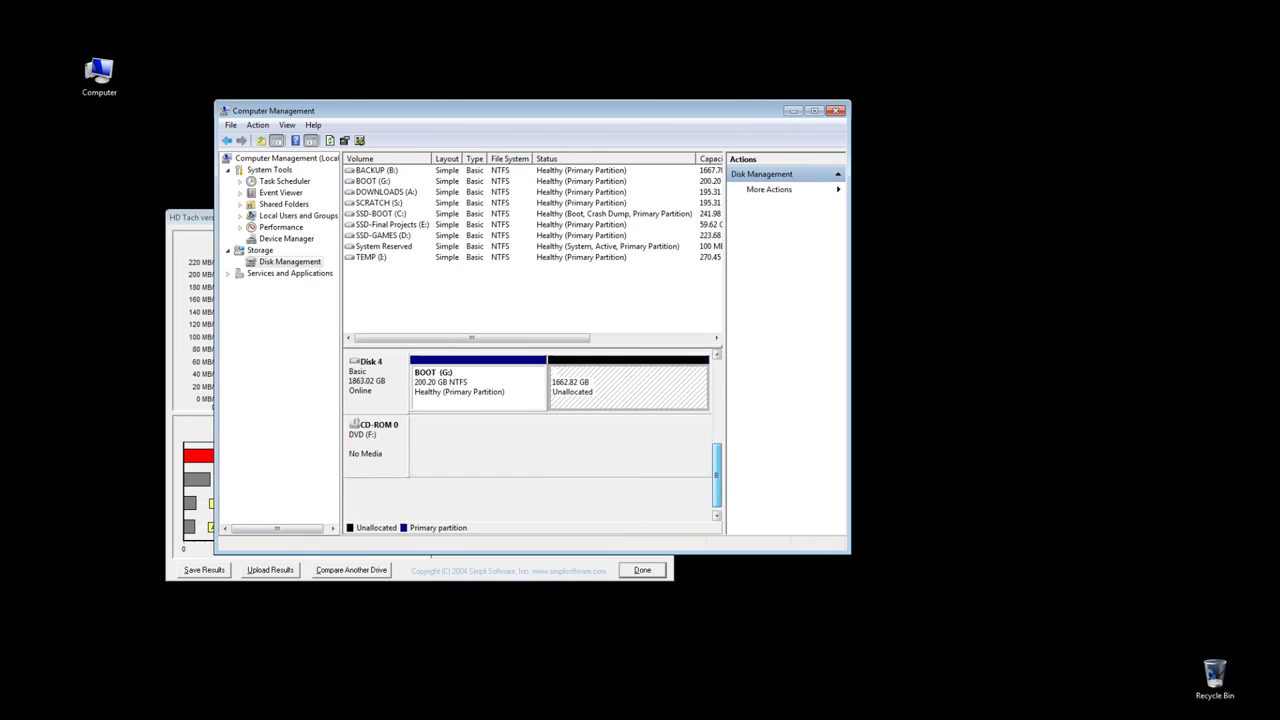
pyautogui.scroll(1, 716, 455)
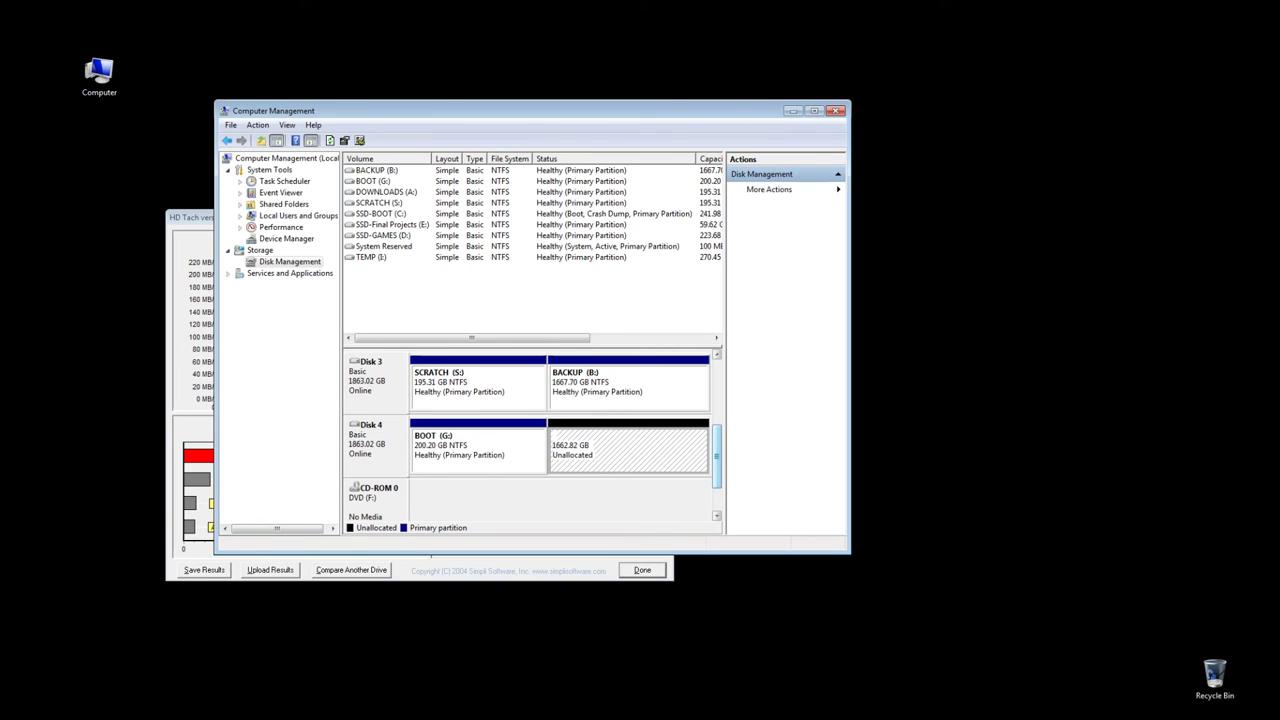
pyautogui.scroll(3, 530, 437)
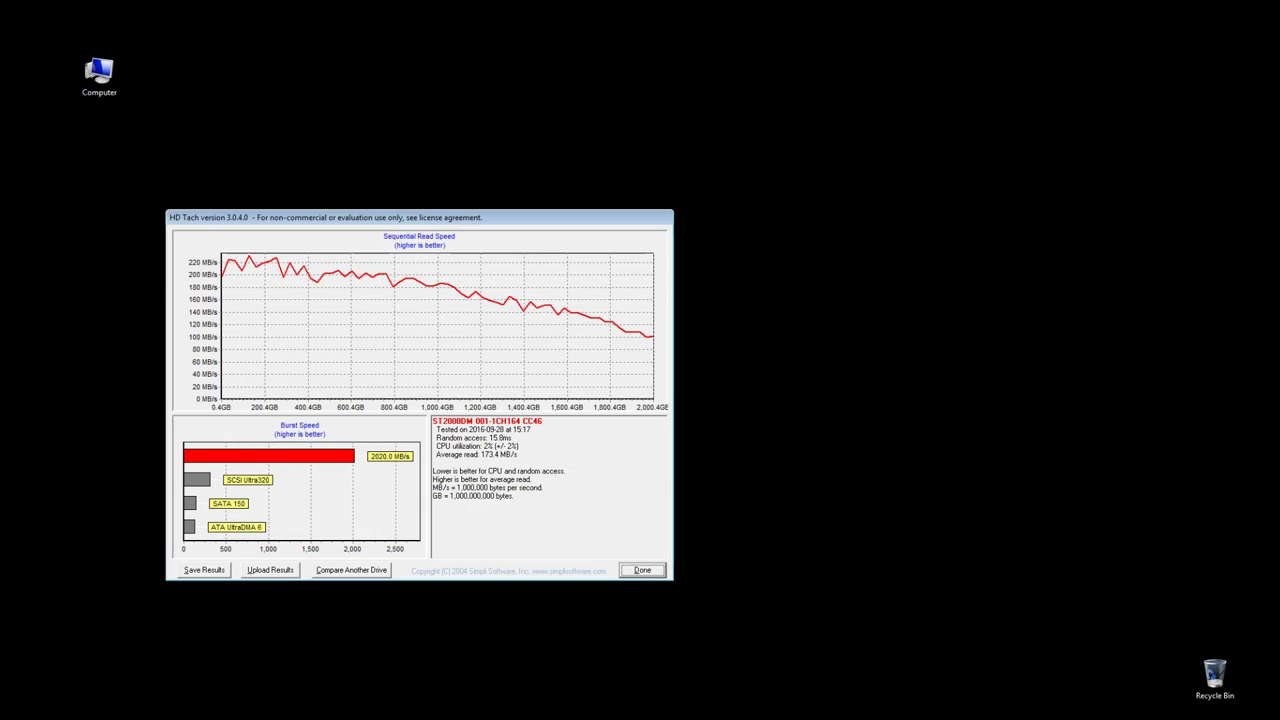
pyautogui.moveTo(420, 217); pyautogui.dragTo(576, 175)
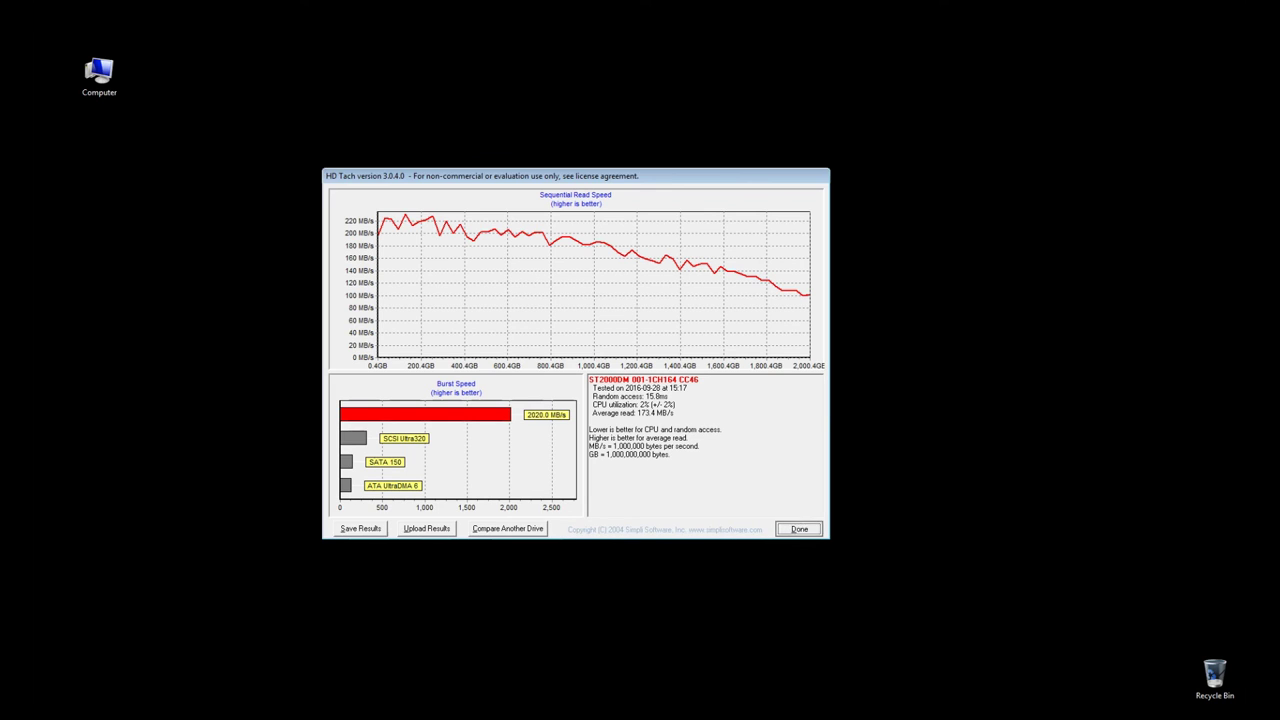
# Dismiss the old HD Tach benchmark results and bring up the drive list showing the ST2000DM001 (2000.4GB)
pyautogui.press('Return')
pyautogui.click(742, 427)
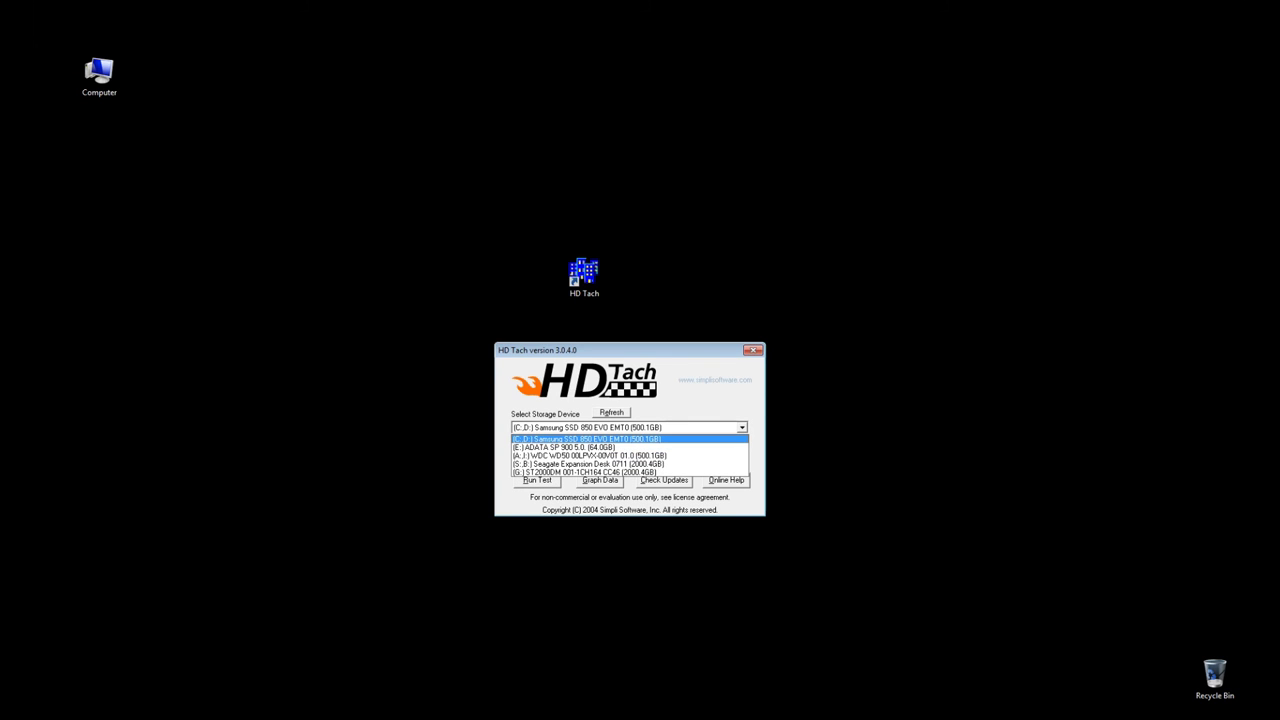